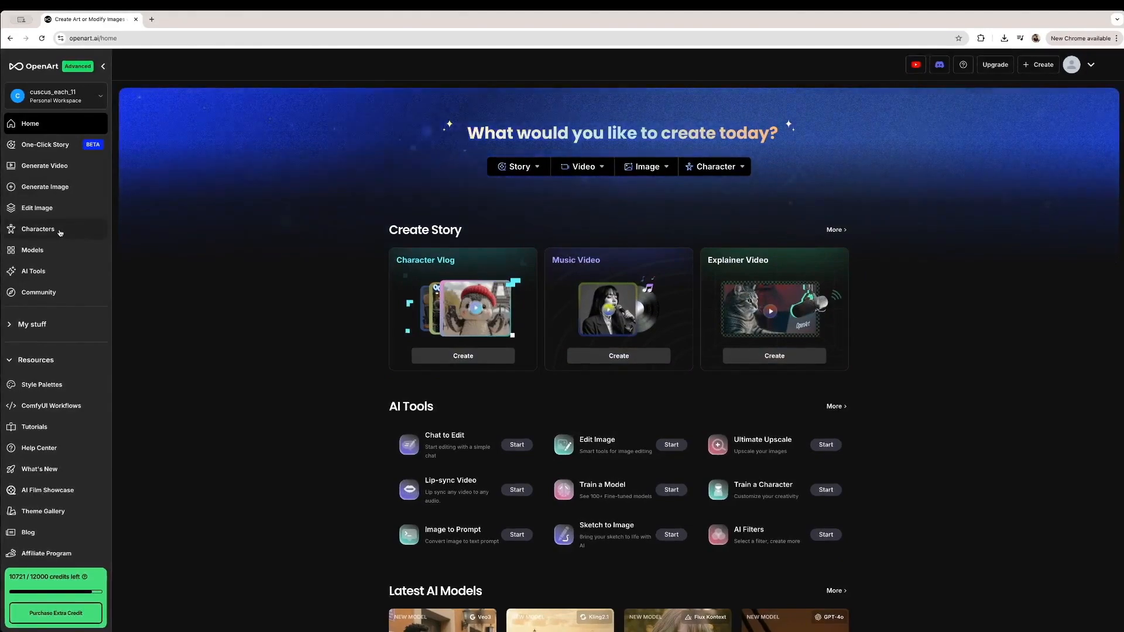
Open Character 1 from the saved characters and start a Prompt & Reference visual with it
click(60, 232)
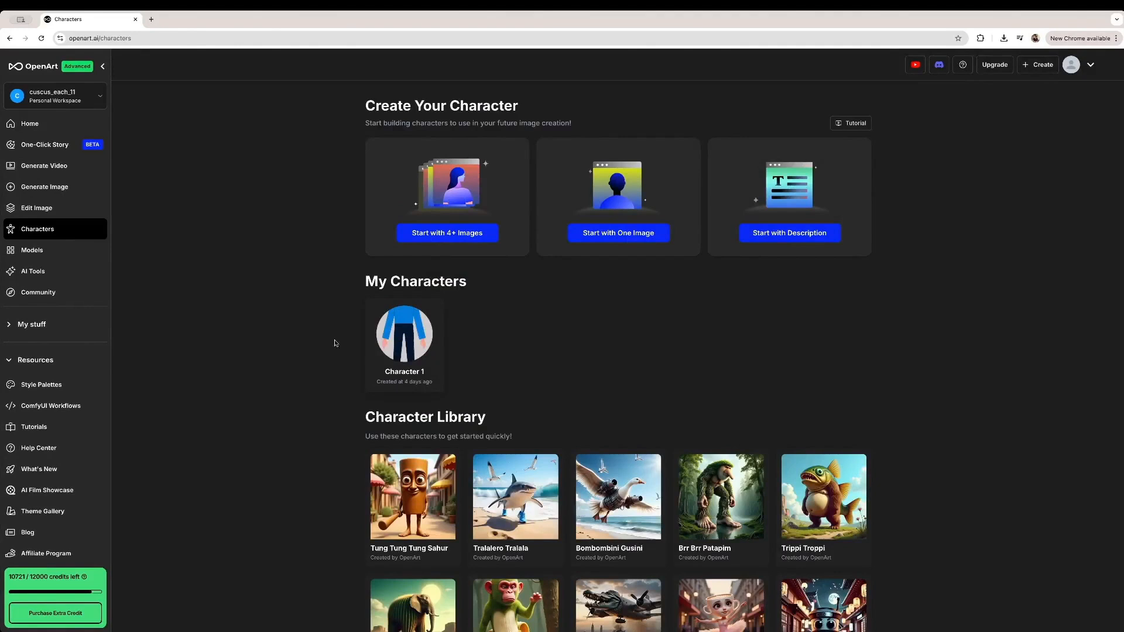
mouse_move(401, 339)
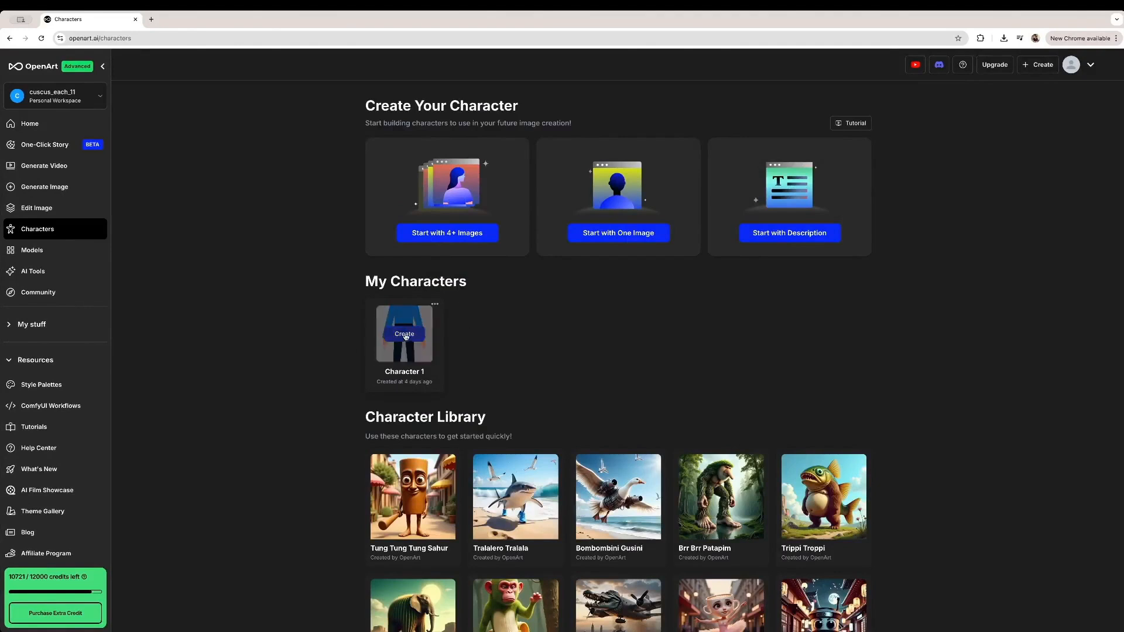
click(408, 321)
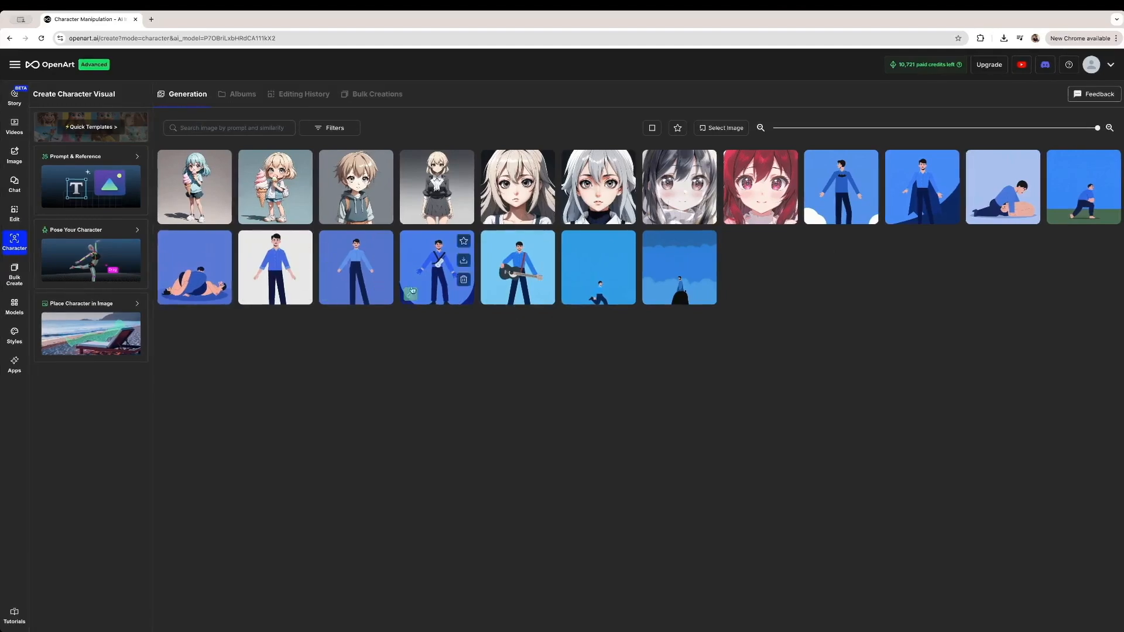
click(107, 158)
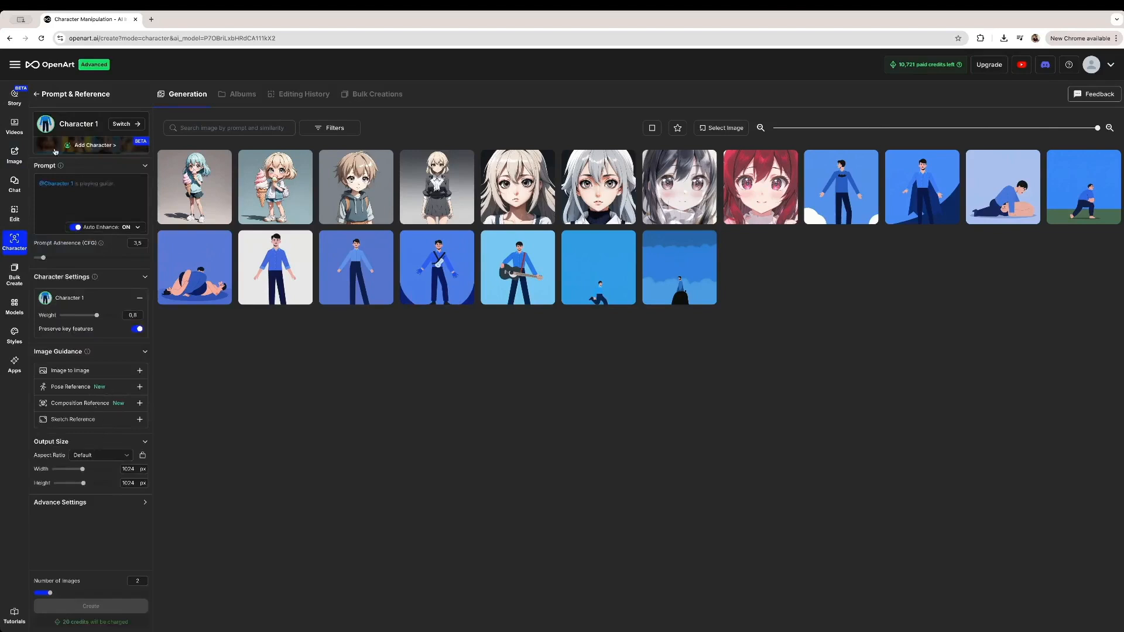
double_click(78, 186)
key(BackSpace)
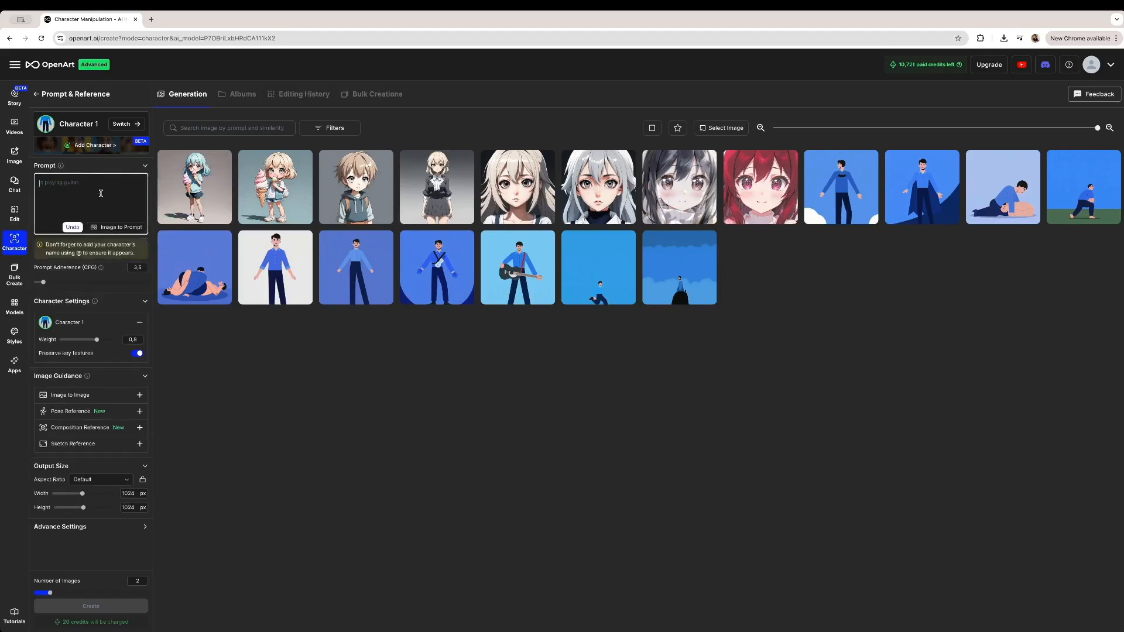
text(@)
click(74, 200)
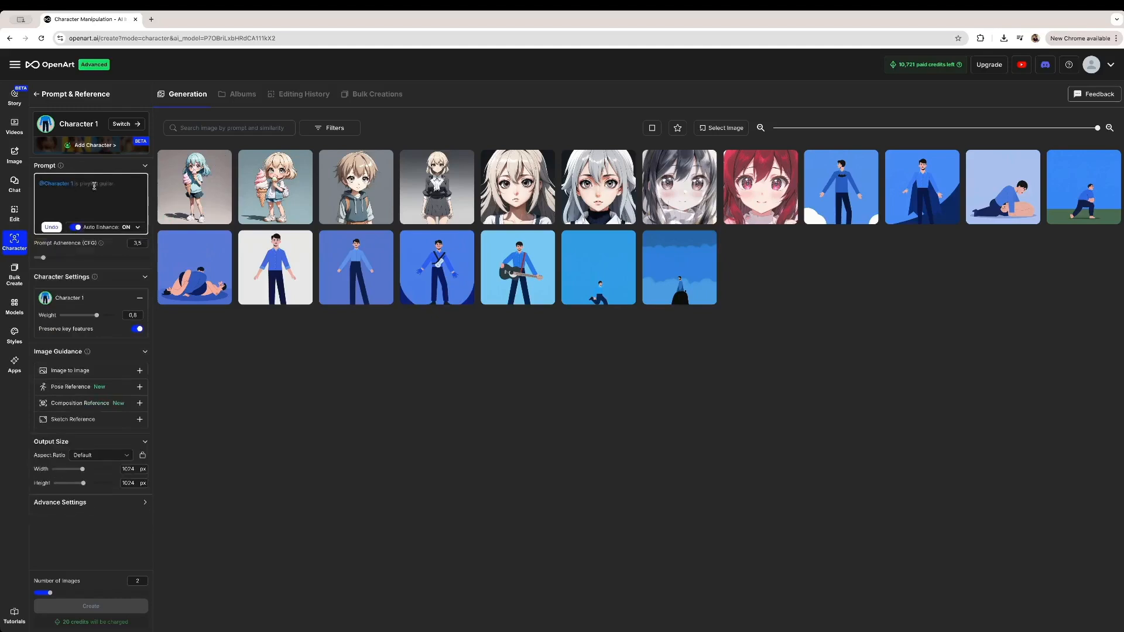
Look through the characters available for switching and choose Character 1 again
click(124, 125)
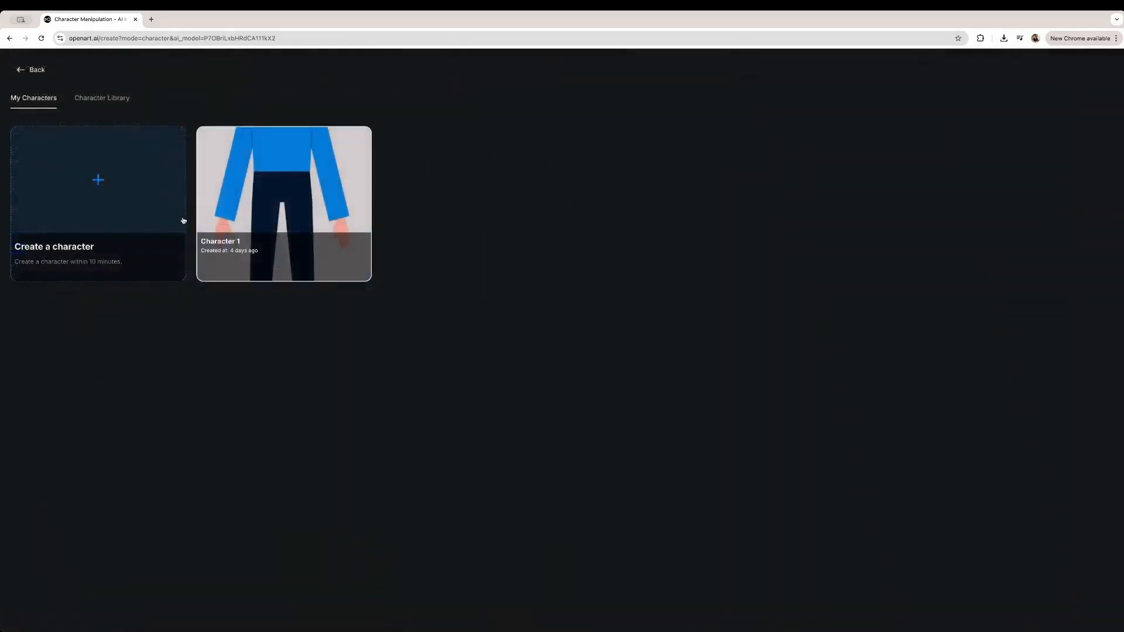
click(129, 100)
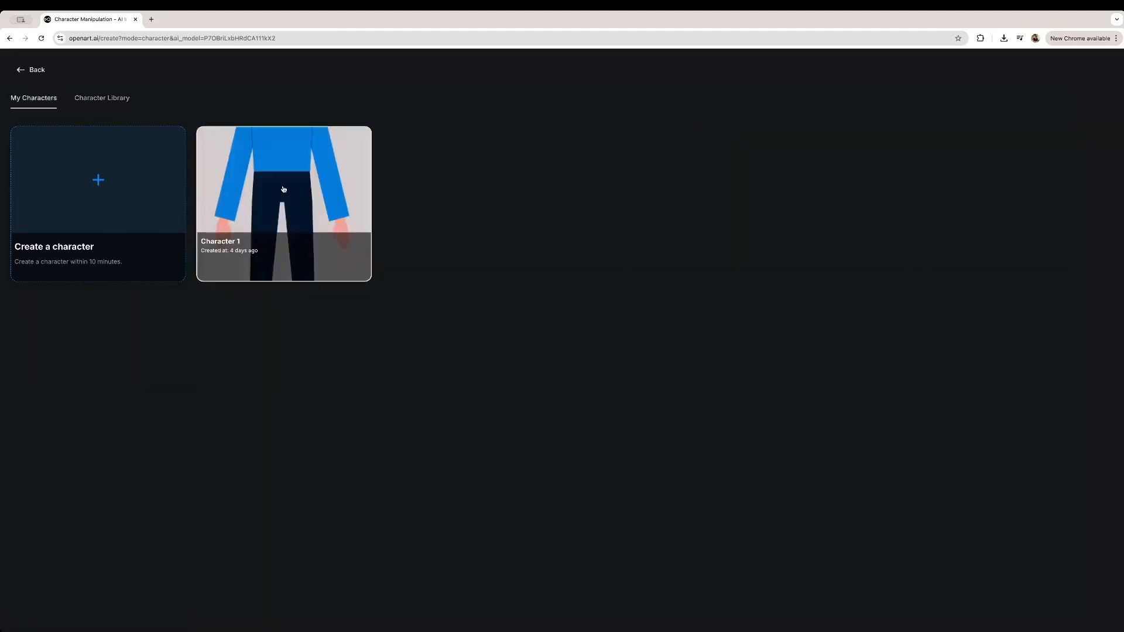
click(283, 188)
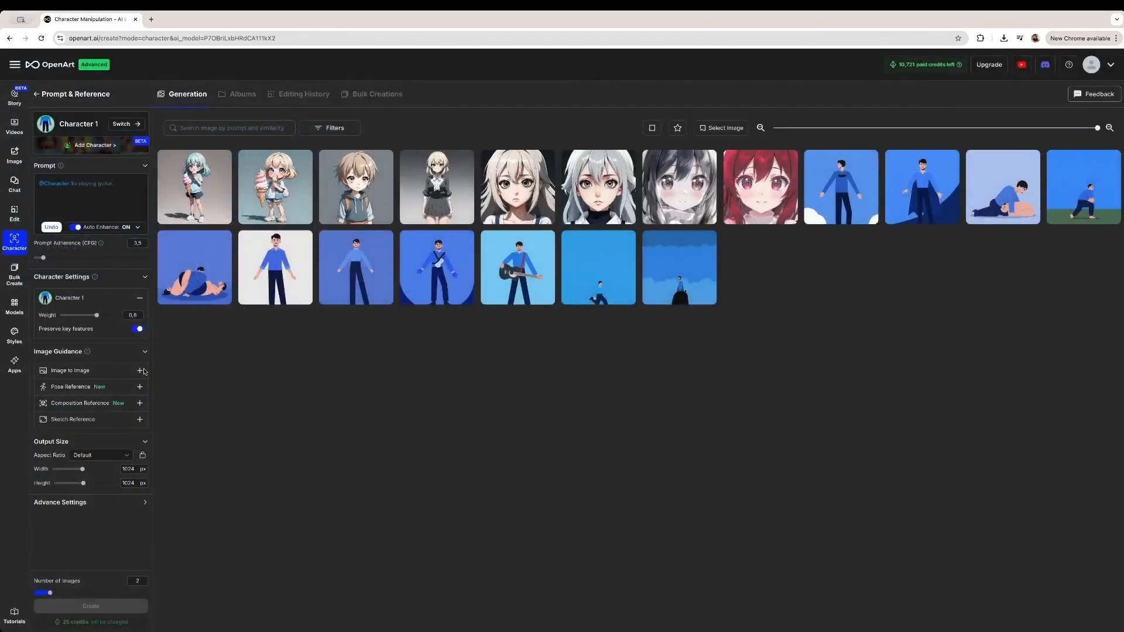
Upload the Desktop screenshot ending in 8.49 PM as the Image to Image reference
click(113, 376)
click(109, 398)
click(120, 401)
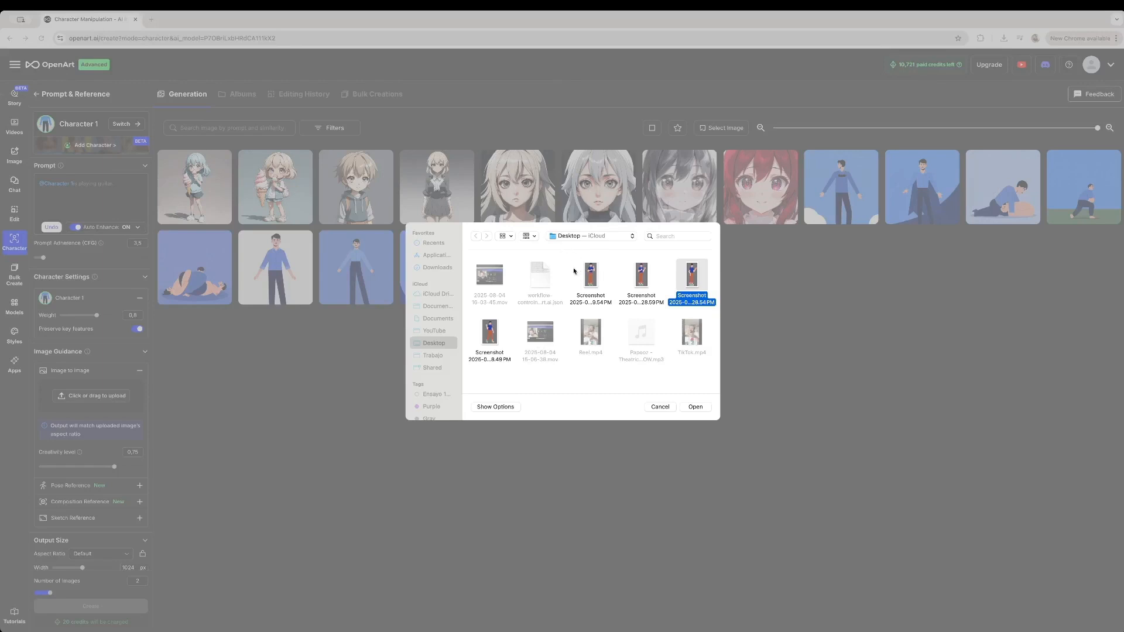
click(485, 334)
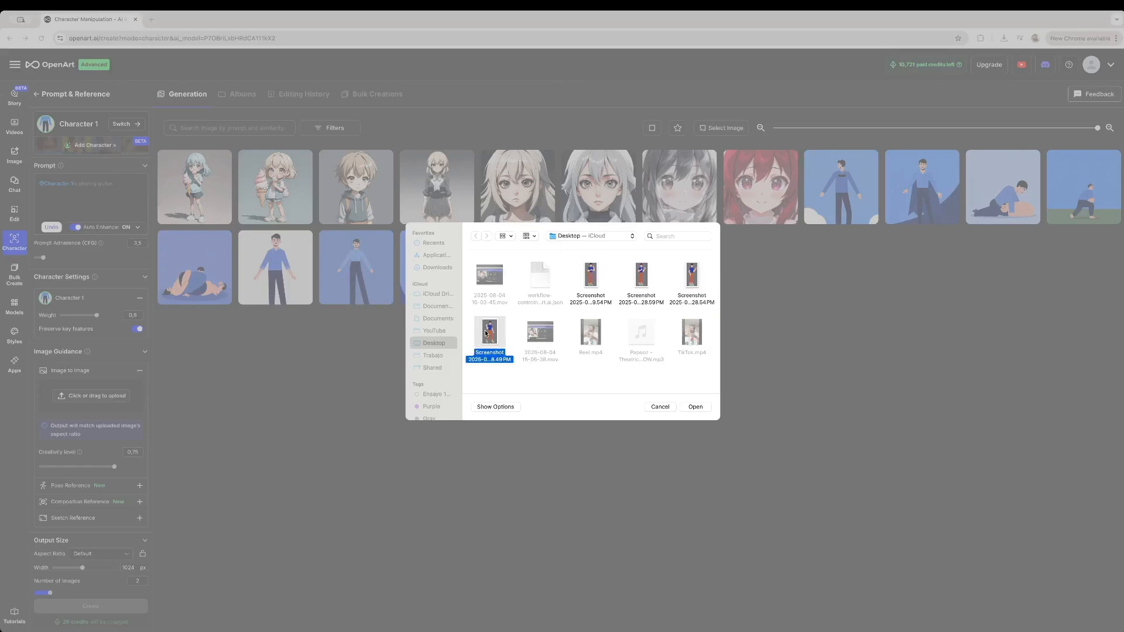
click(612, 292)
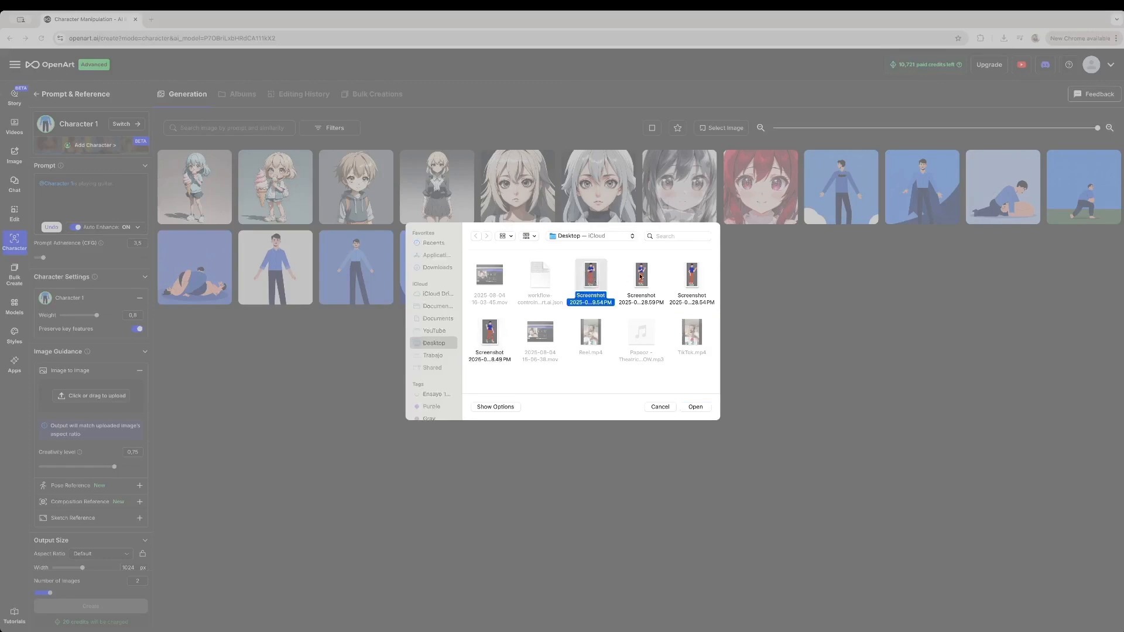
click(497, 332)
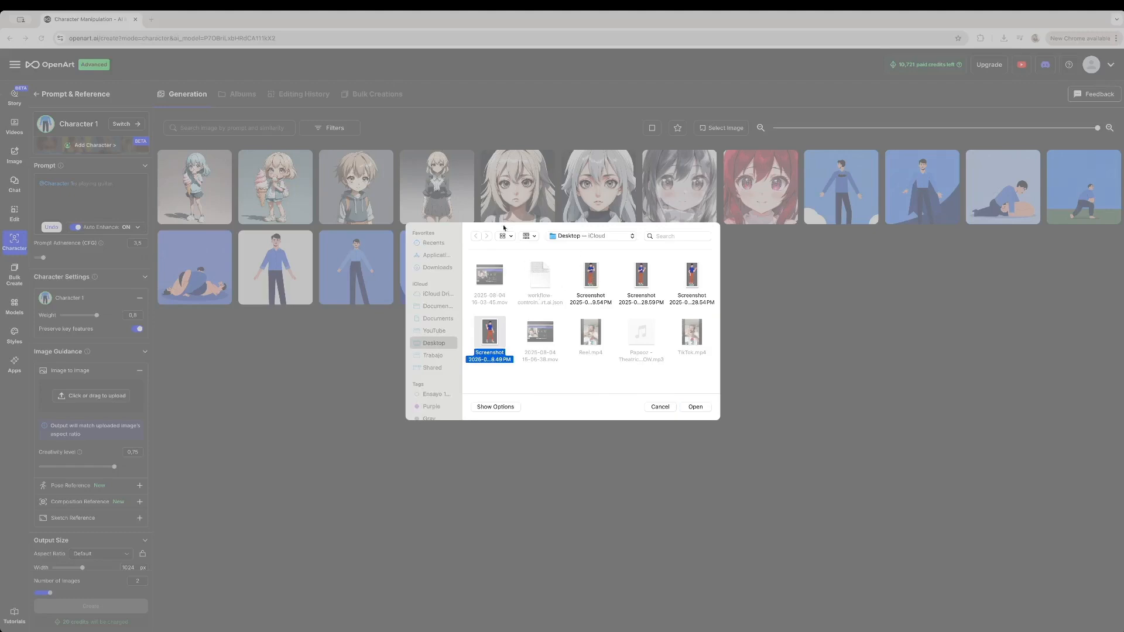
click(486, 339)
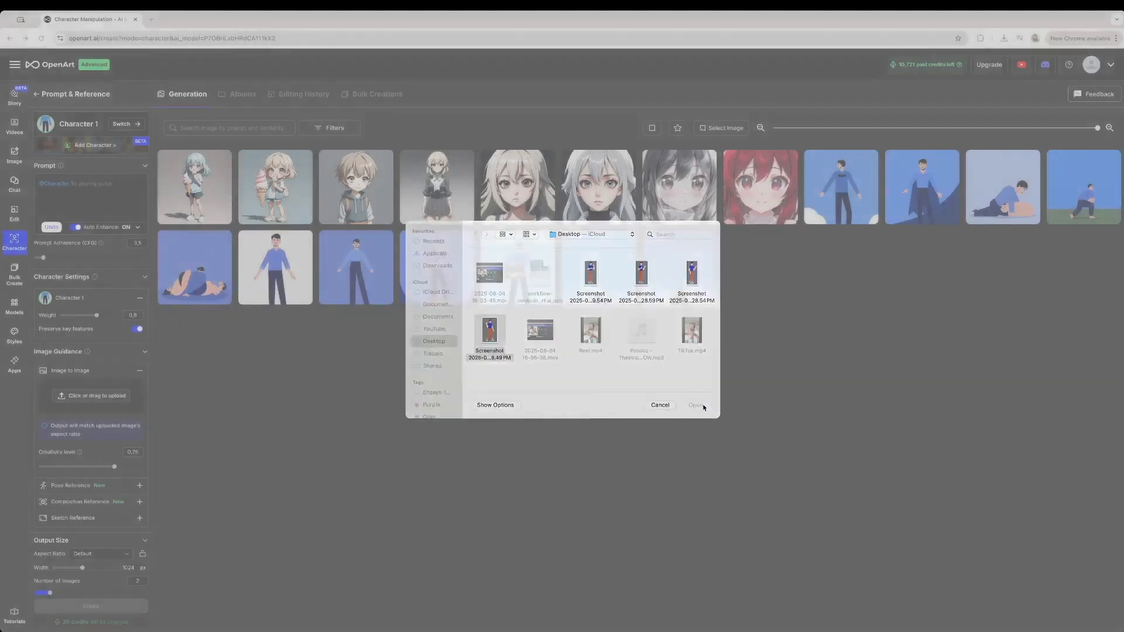
click(696, 406)
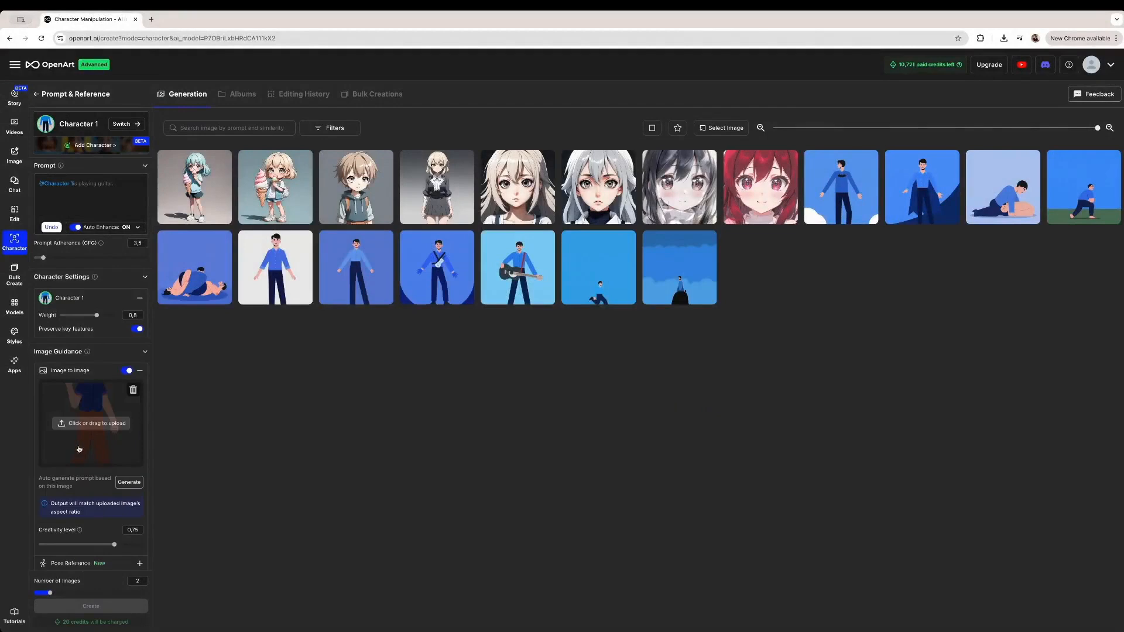
click(128, 482)
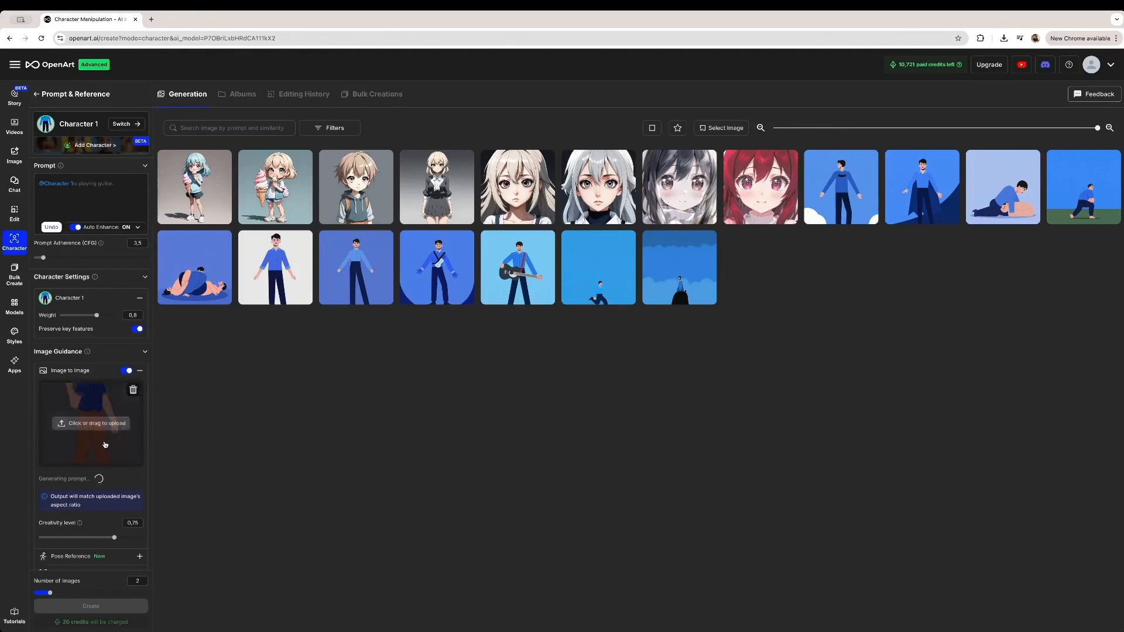
click(40, 183)
text(@)
click(49, 194)
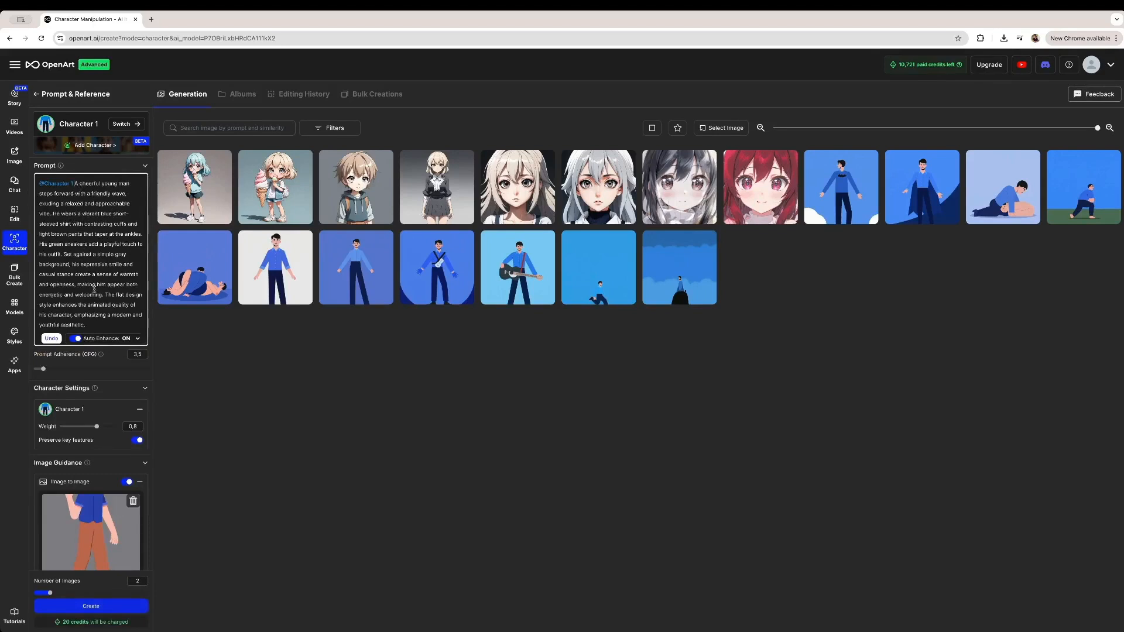
drag(95, 324, 73, 185)
click(83, 198)
Generate two images with Character 1's weight set to 0.6 and preview one of the results
mouse_move(51, 594)
mouse_down()
mouse_move(110, 592)
mouse_move(50, 593)
mouse_up()
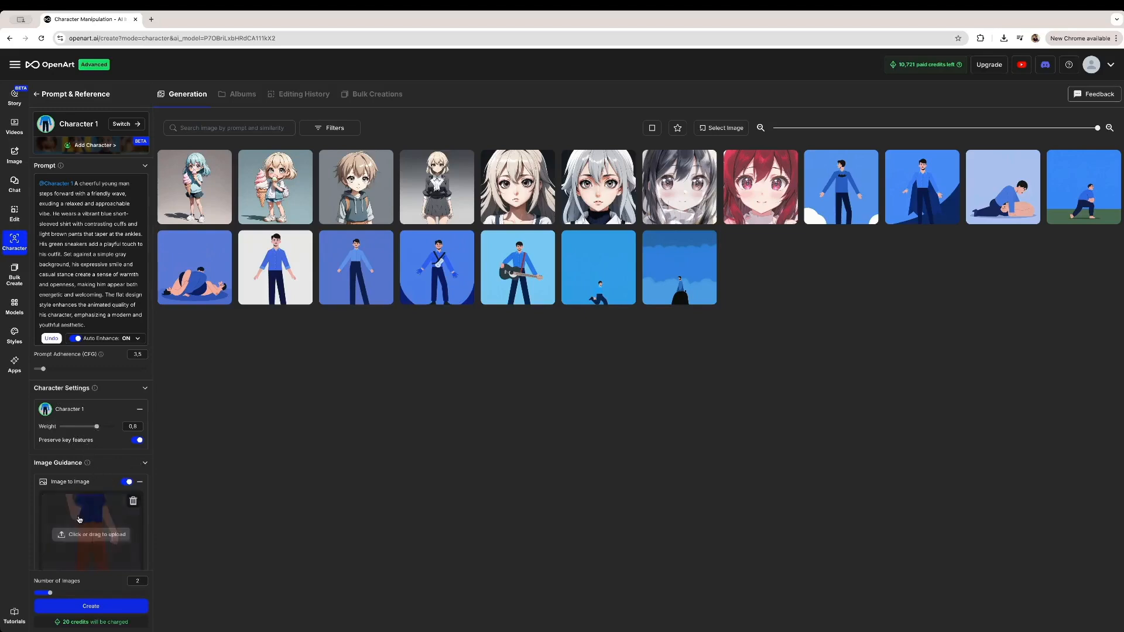
mouse_move(97, 427)
mouse_down()
mouse_move(106, 427)
mouse_move(61, 432)
mouse_move(115, 429)
mouse_move(88, 430)
mouse_up()
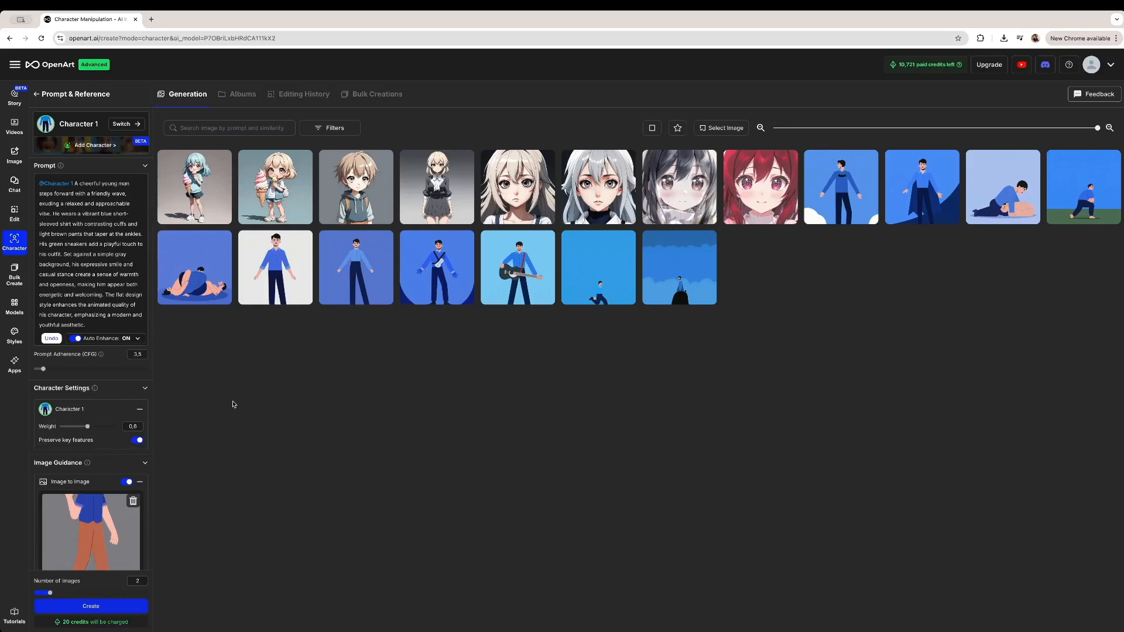
click(110, 607)
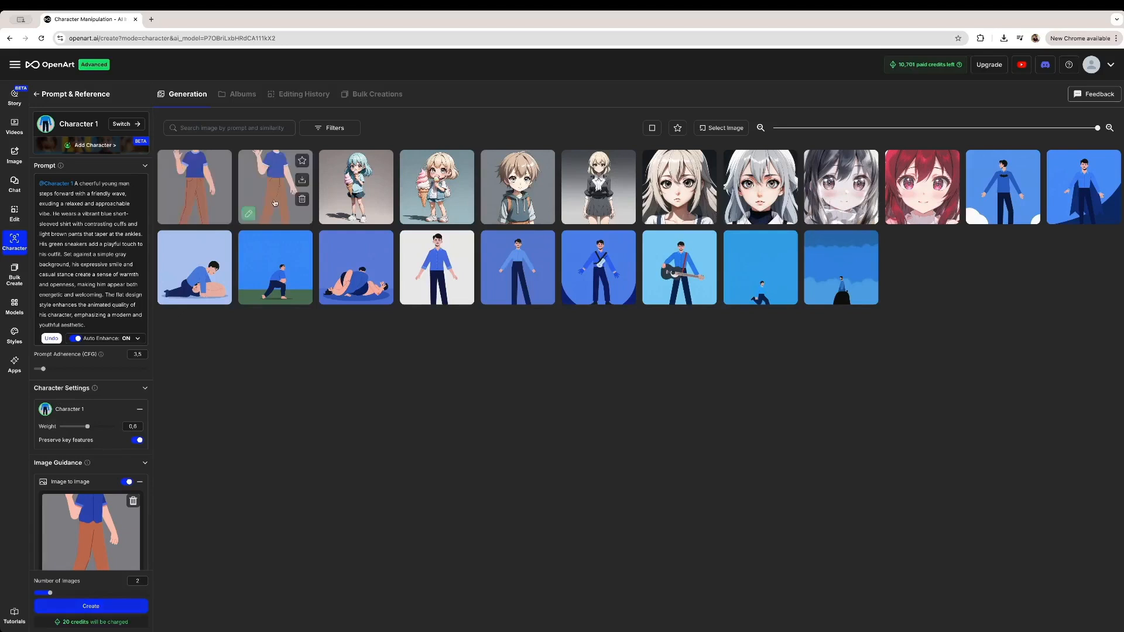
click(274, 198)
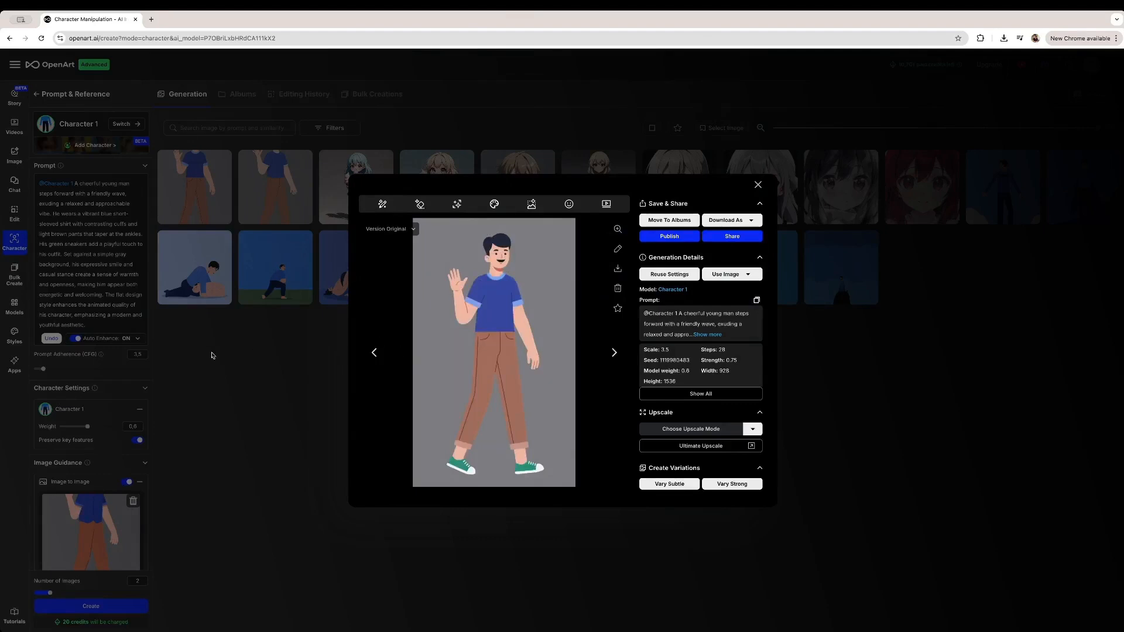
click(358, 421)
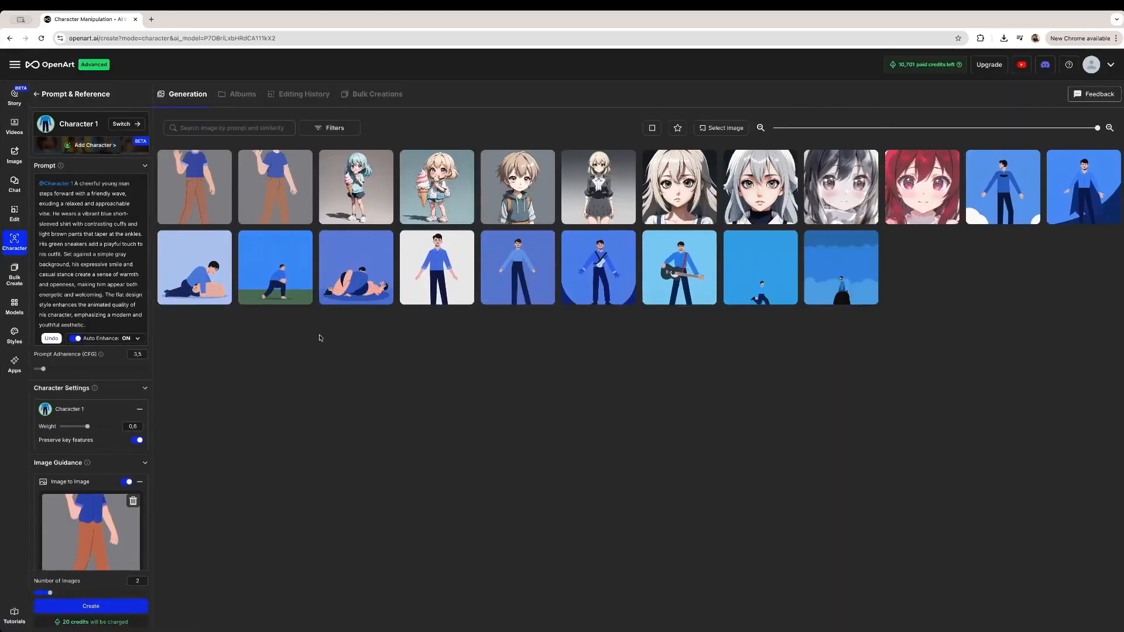
Lower Character 1's weight to 0, generate two more images and preview both results
drag(112, 429, 59, 432)
click(117, 608)
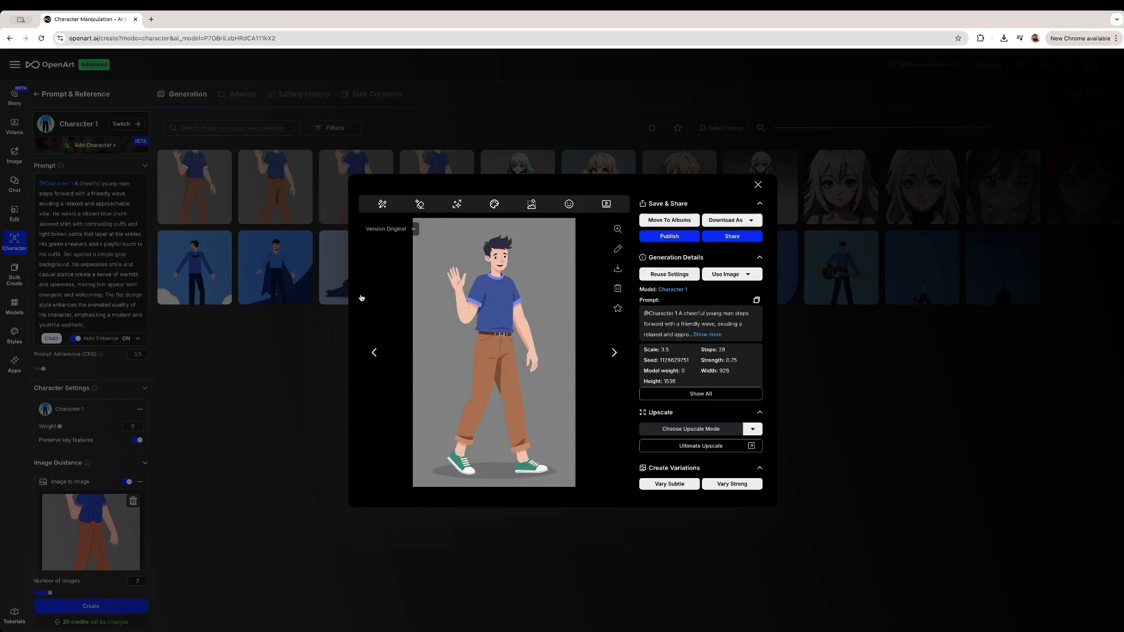
key(Left)
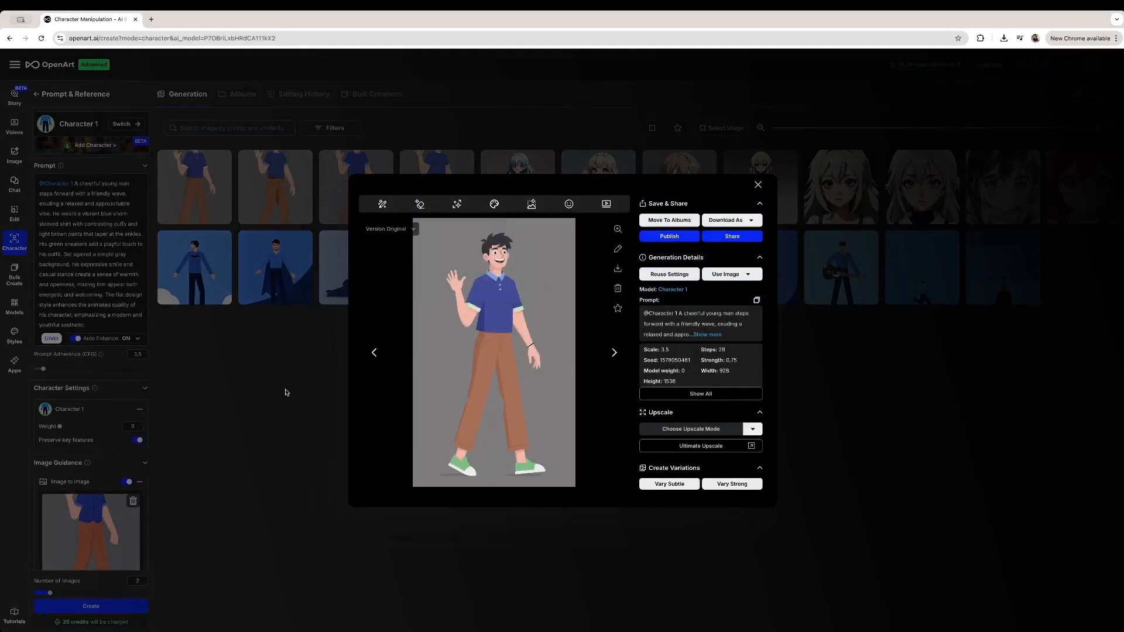
click(286, 392)
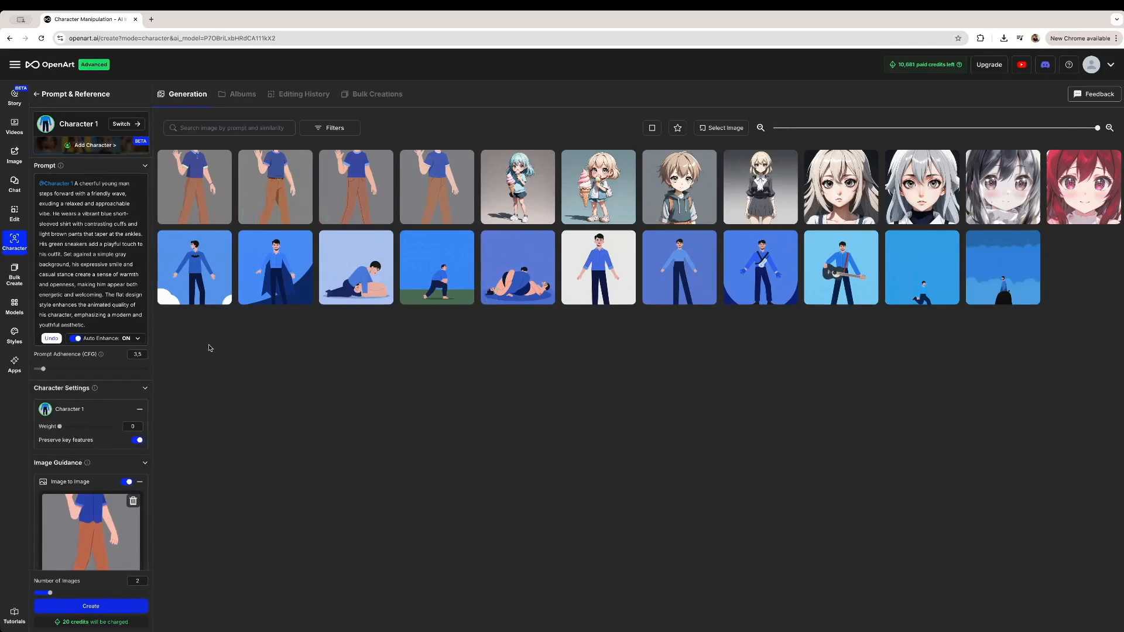
Raise Character 1's weight to 1.2 and generate another pair of images to preview
drag(60, 427, 120, 429)
click(89, 607)
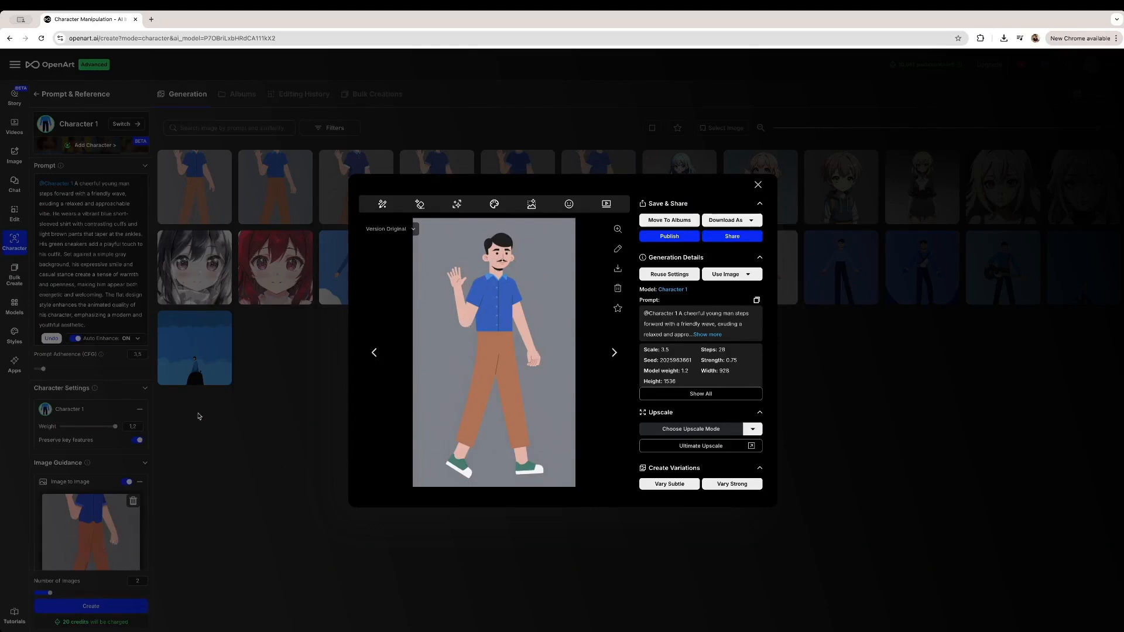
click(260, 425)
Compare earlier Character 1 images with the new result generated at weight 1.2
click(759, 254)
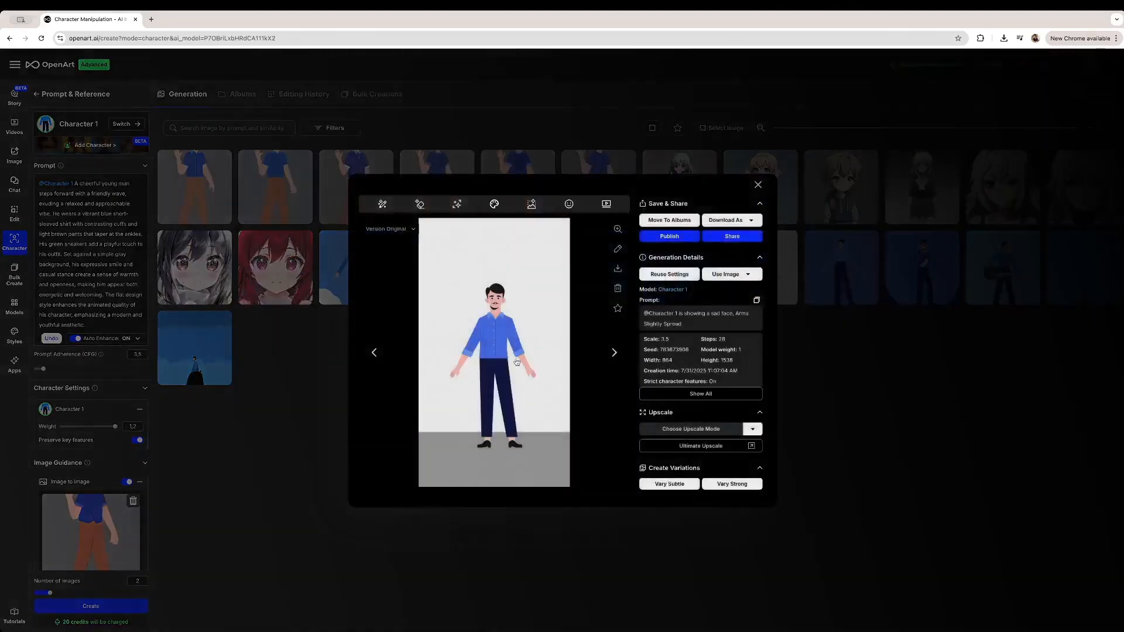
key(Escape)
click(732, 278)
key(Escape)
click(267, 198)
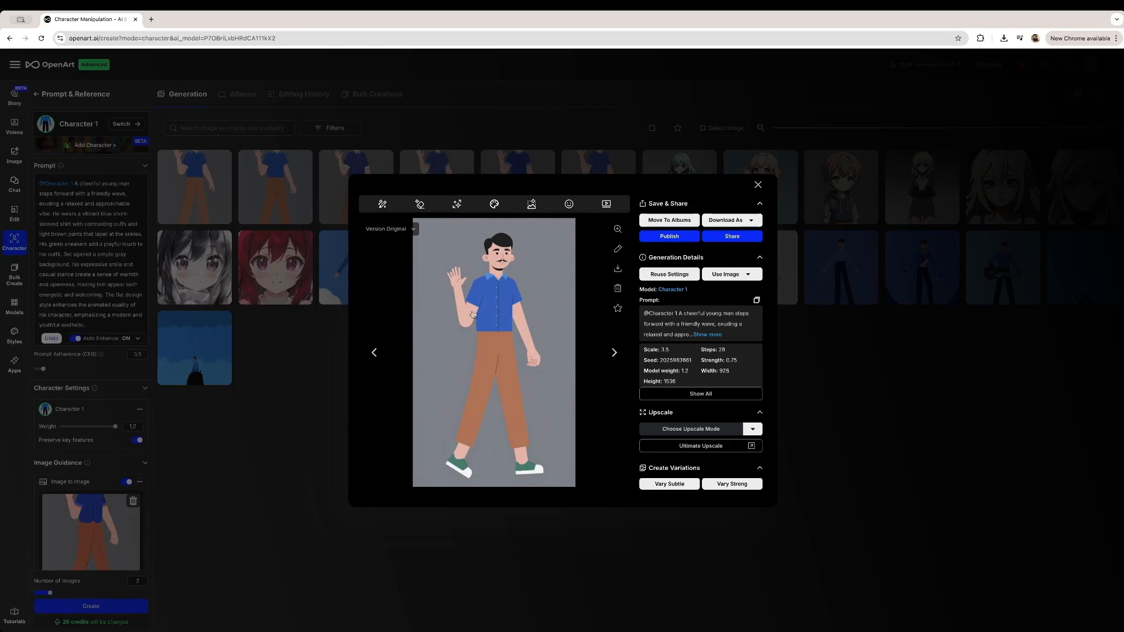
click(171, 161)
Set Character 1's weight to 0.8, turn off Preserve key features, and generate two images to preview
click(97, 426)
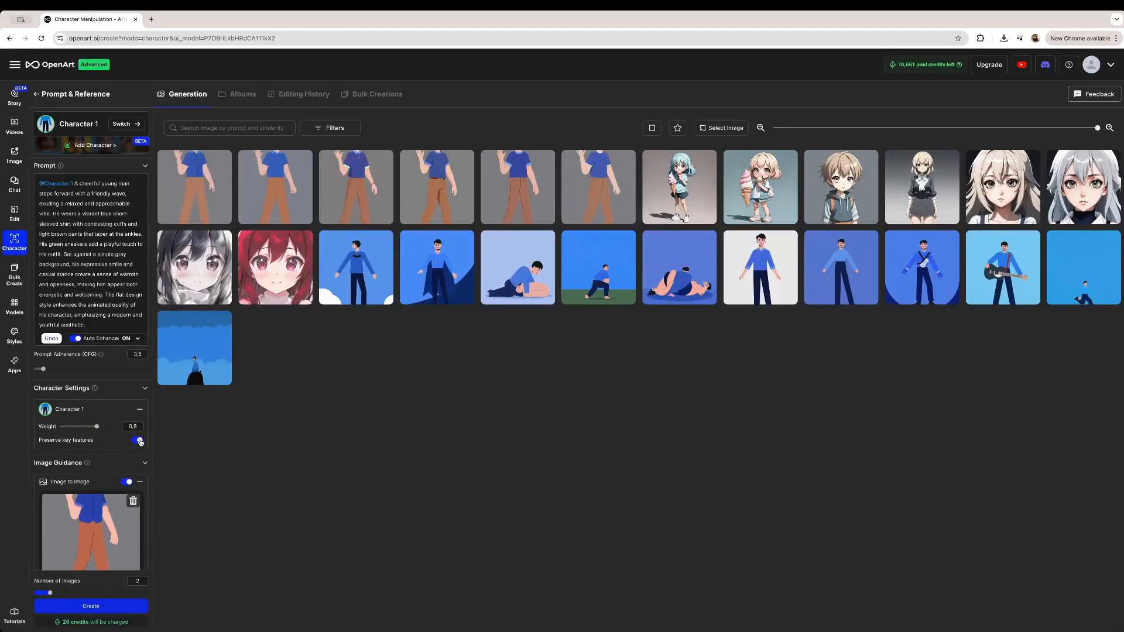
click(138, 441)
click(86, 606)
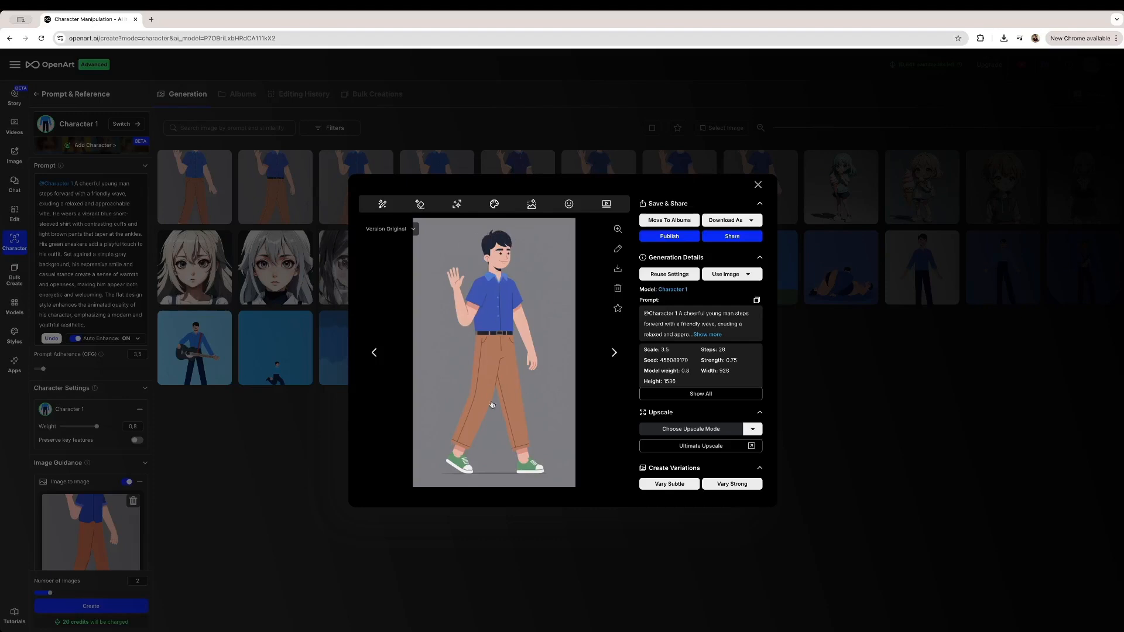
click(277, 478)
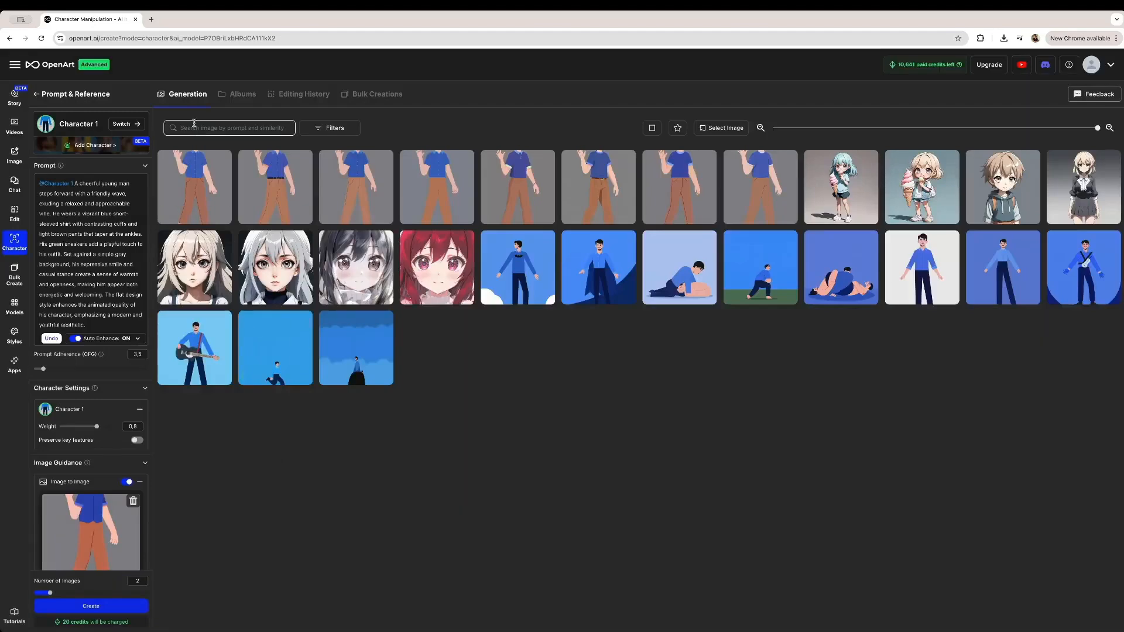
click(207, 192)
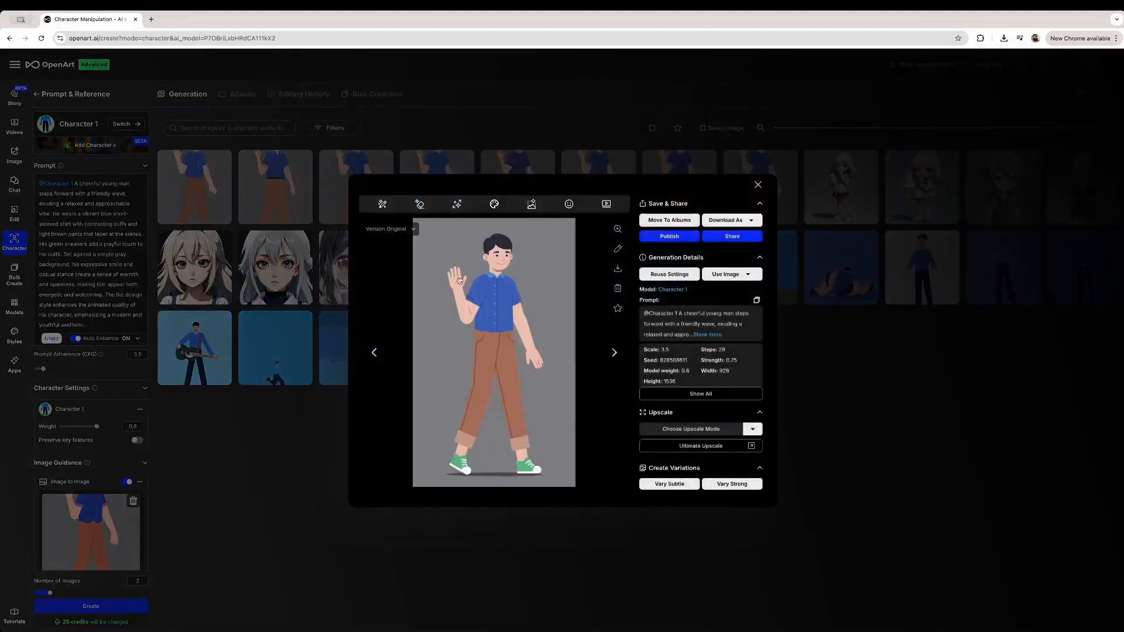
click(273, 448)
Replace the Image to Image reference with the Desktop screenshot ending in 9.54 PM
click(133, 501)
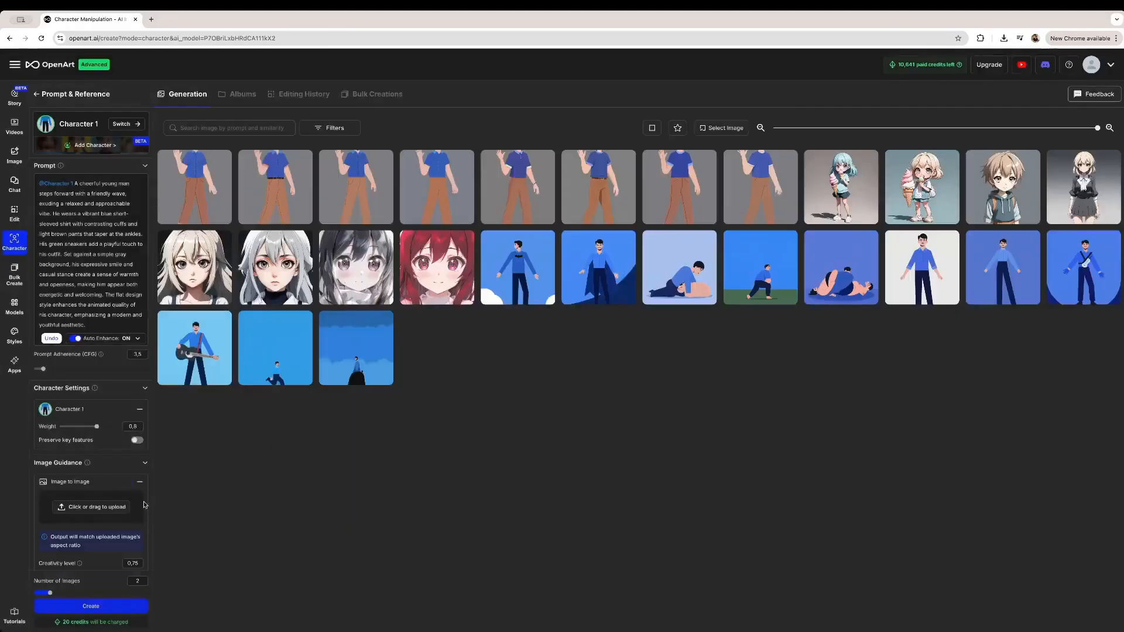
click(114, 507)
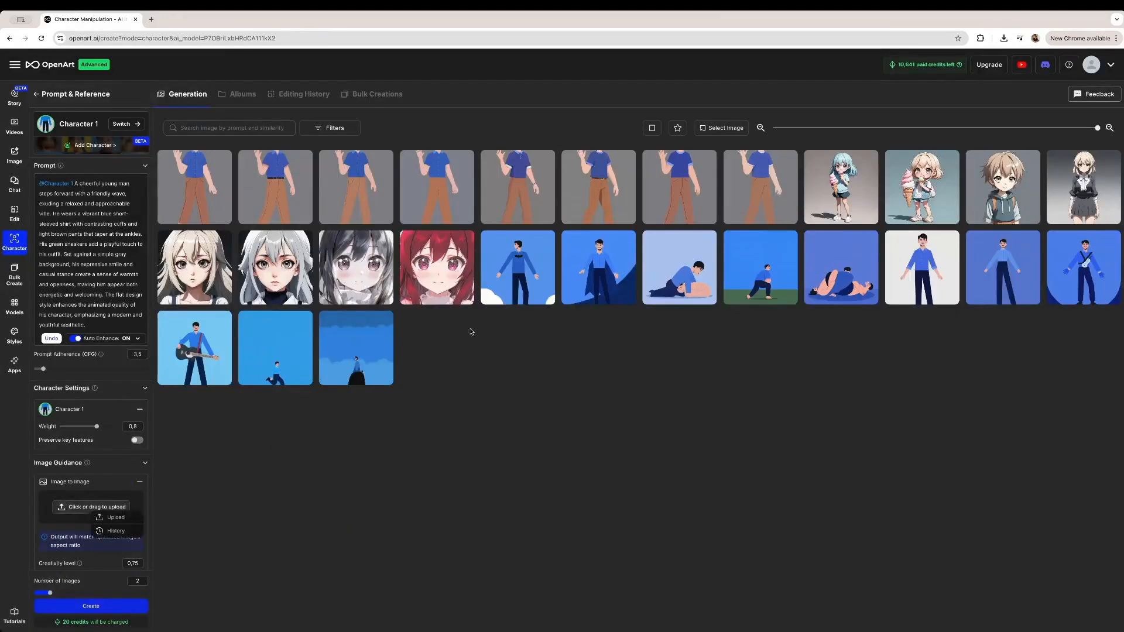
click(114, 518)
double_click(592, 276)
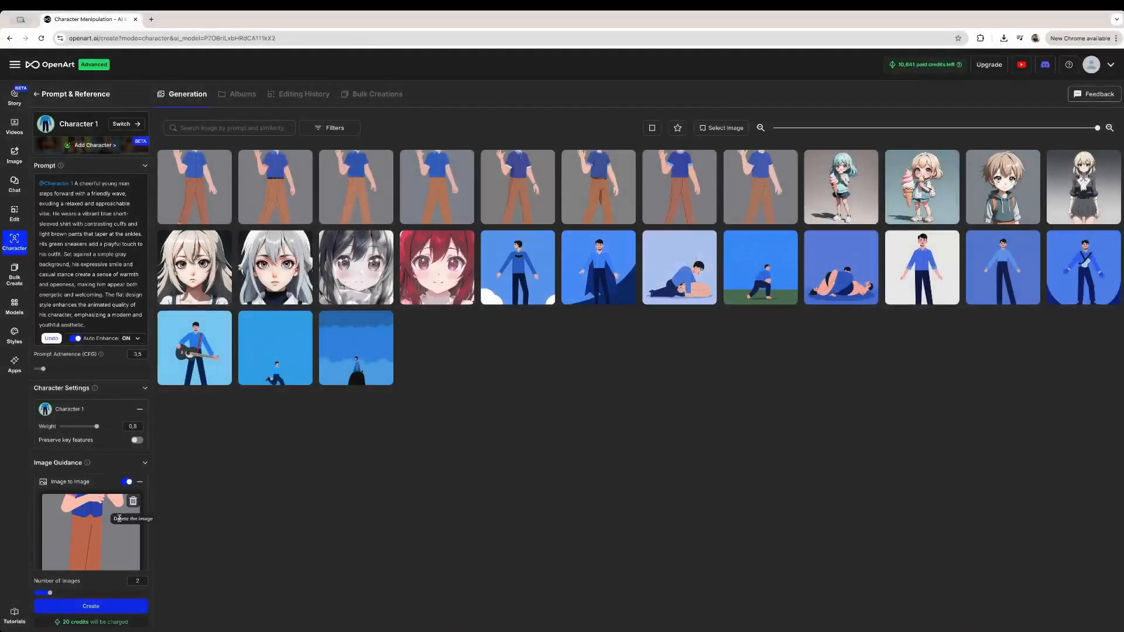
Replace the prompt with the description of a young man gesturing with his right hand in surprise, and generate two images to preview
drag(93, 326, 65, 186)
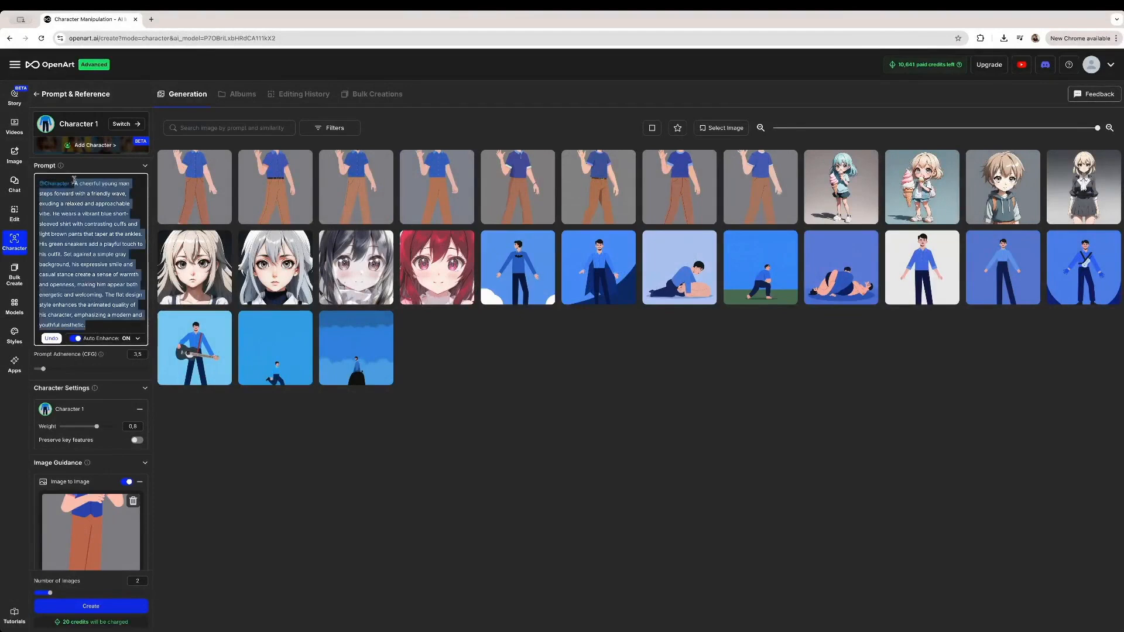
key(BackSpace)
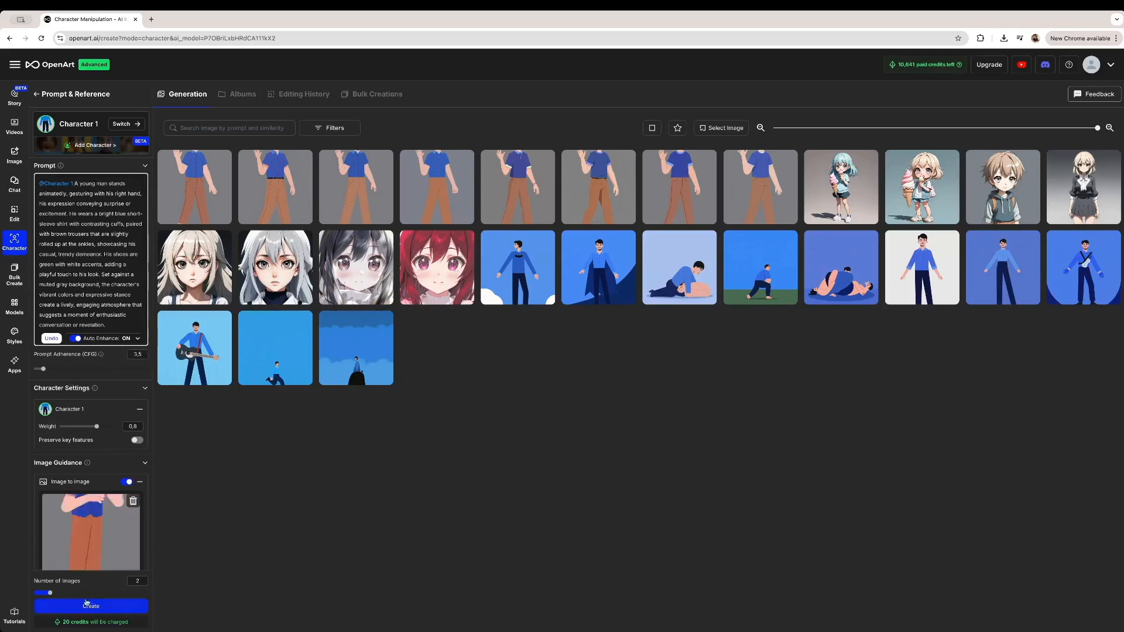
click(280, 185)
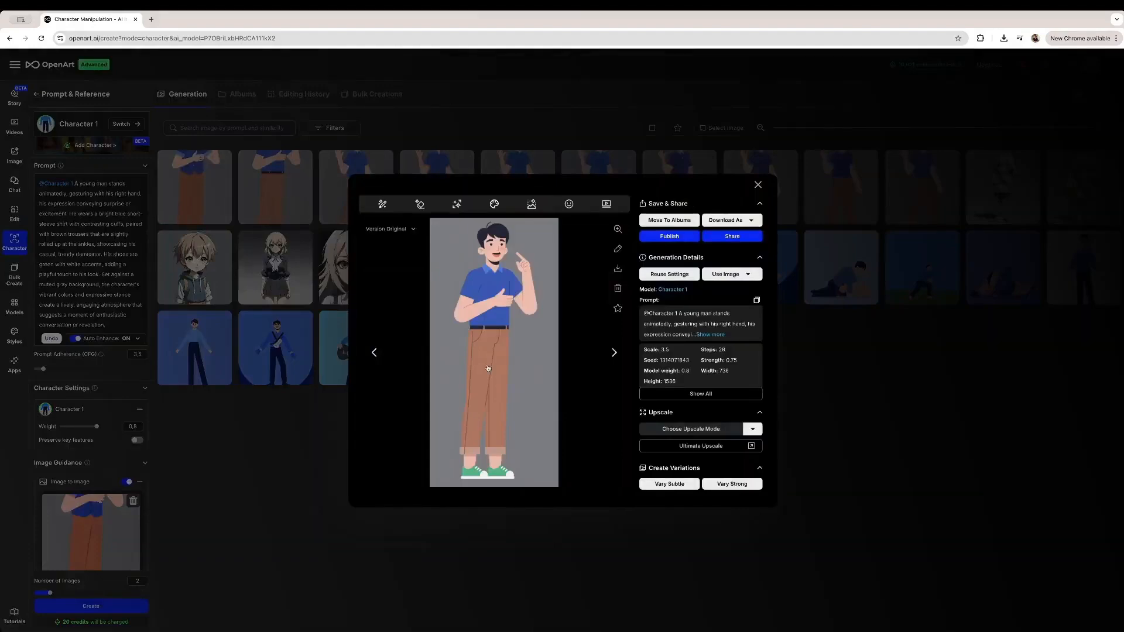
Examine the full generation details of the previewed image and check the other image from the same pair
click(264, 451)
click(690, 392)
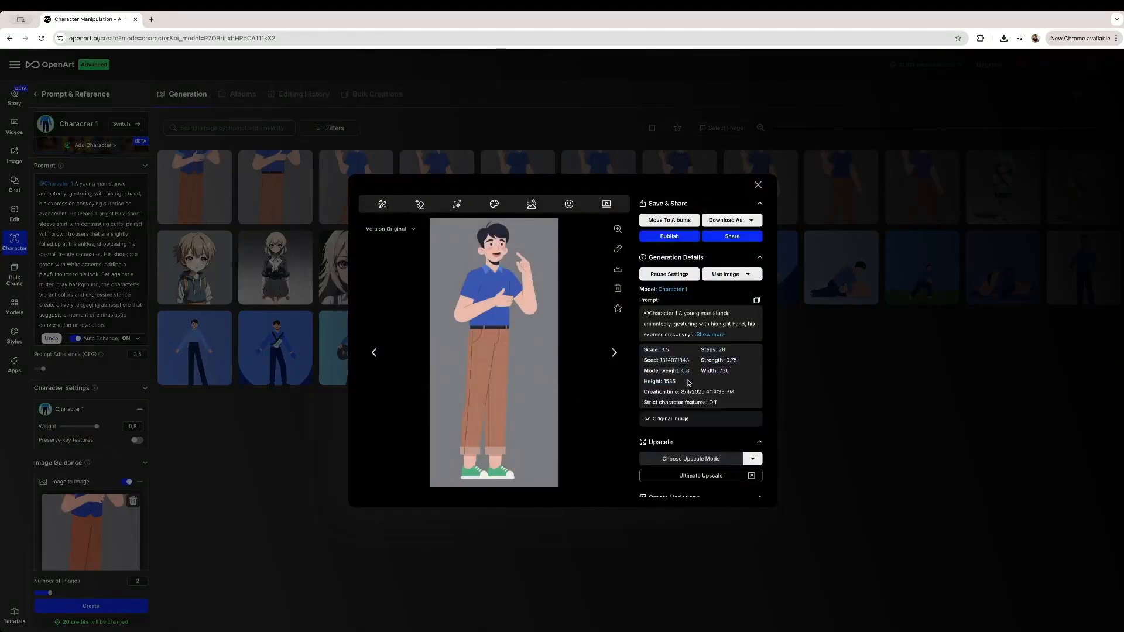
click(374, 352)
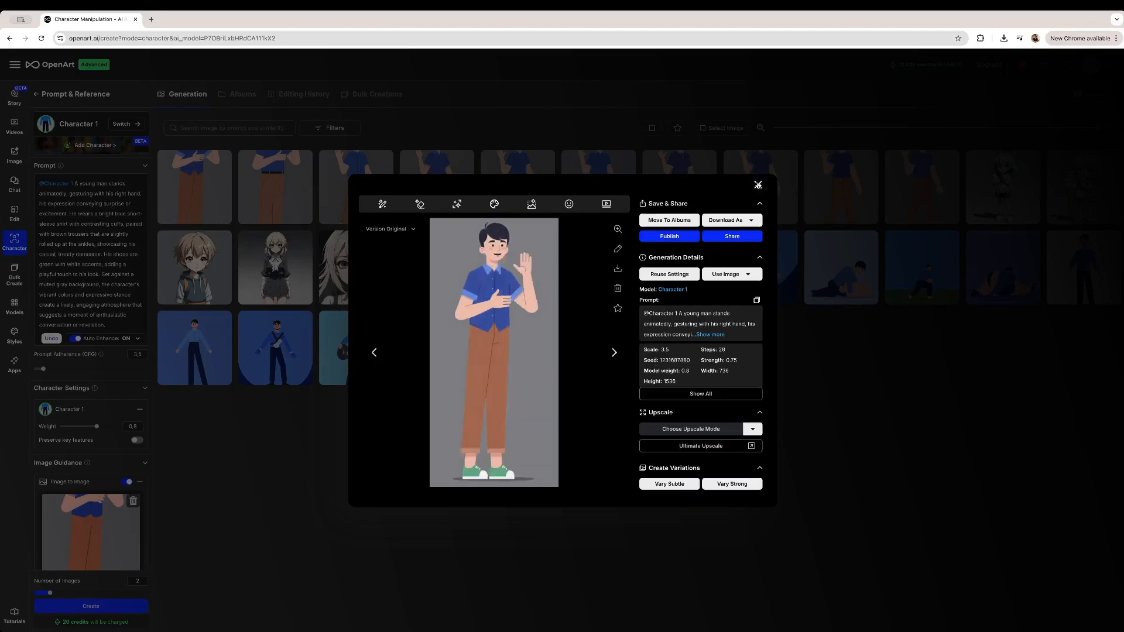
click(328, 355)
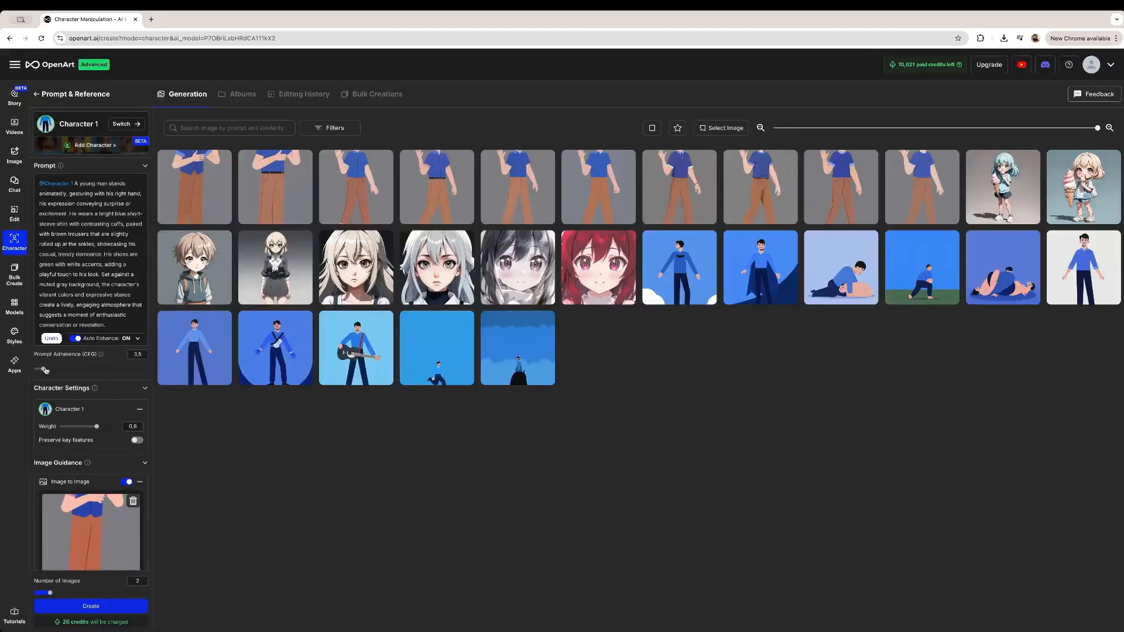
Lower Prompt Adherence (CFG) to 2 and generate another pair of images to preview
drag(45, 369, 34, 370)
click(100, 606)
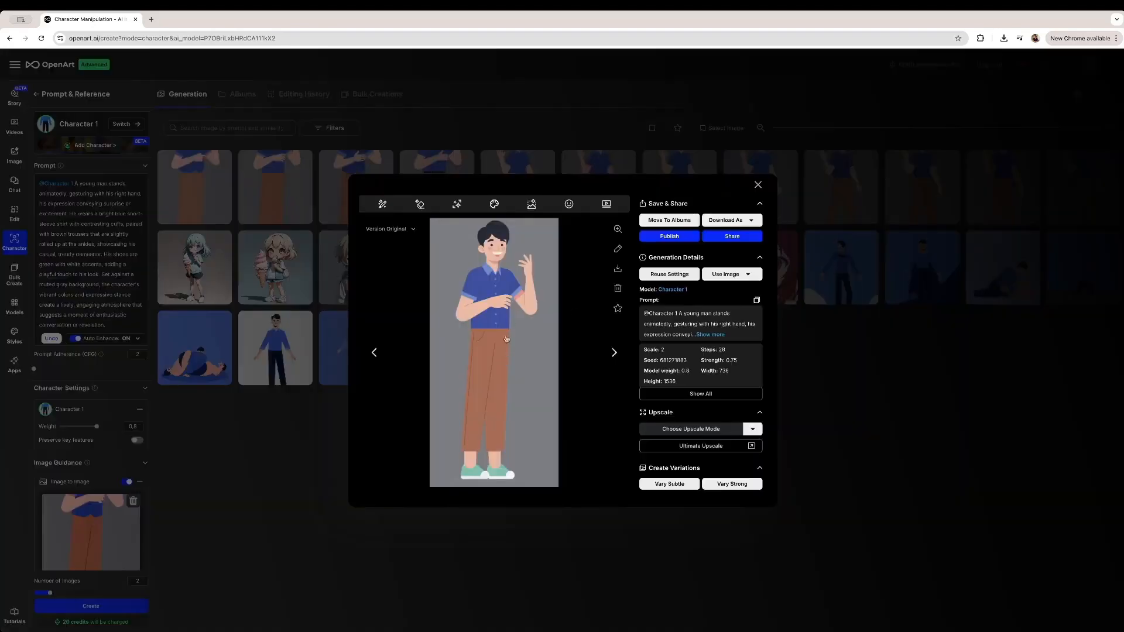
click(277, 309)
Compare the two images generated at Prompt Adherence 2 with the earlier waving image generated at 3.5
click(345, 193)
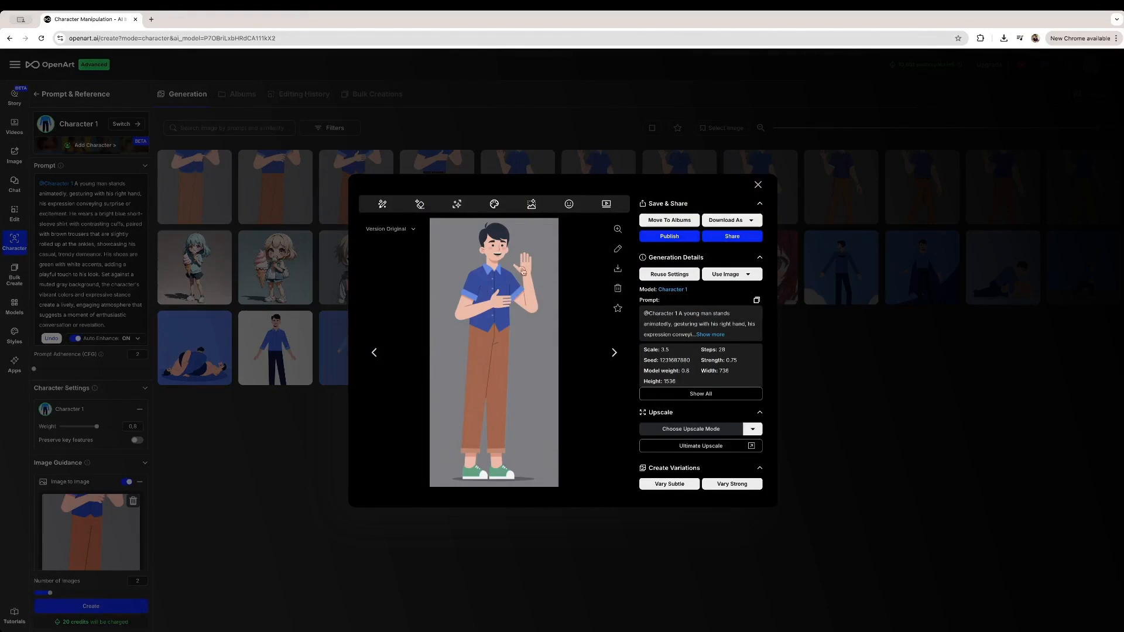
click(316, 408)
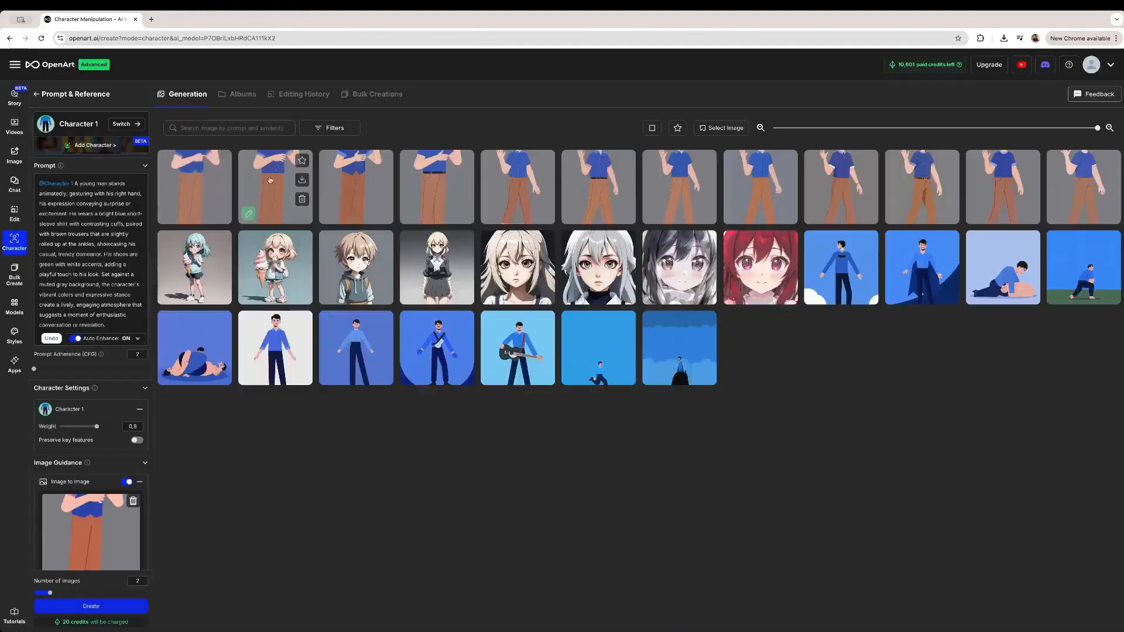
click(283, 193)
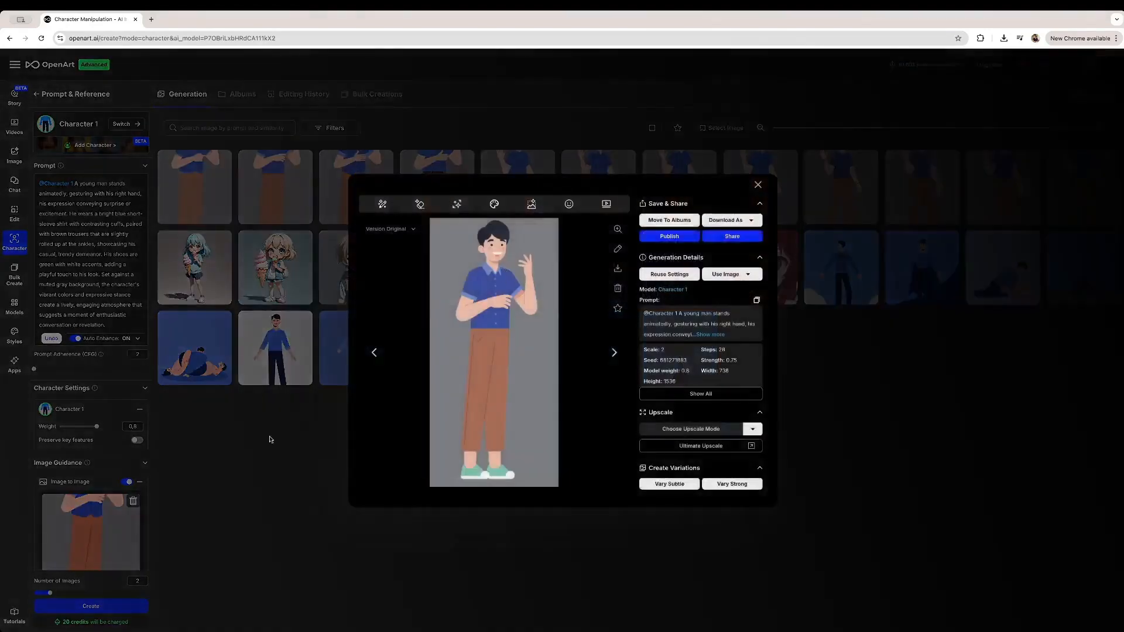
click(285, 453)
click(221, 199)
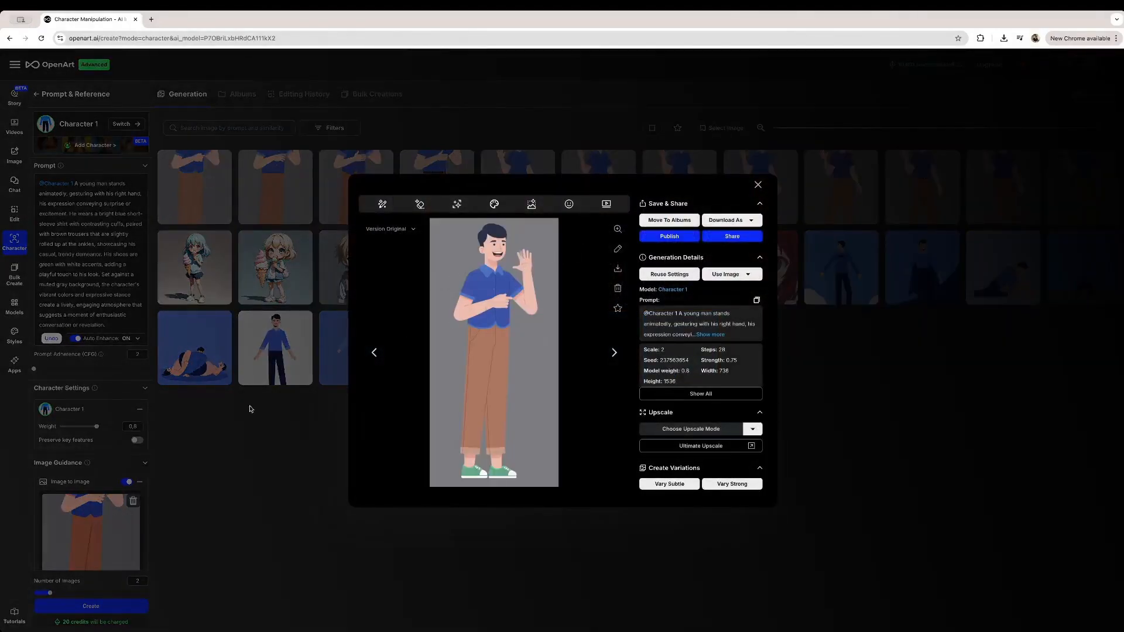
click(267, 446)
click(261, 199)
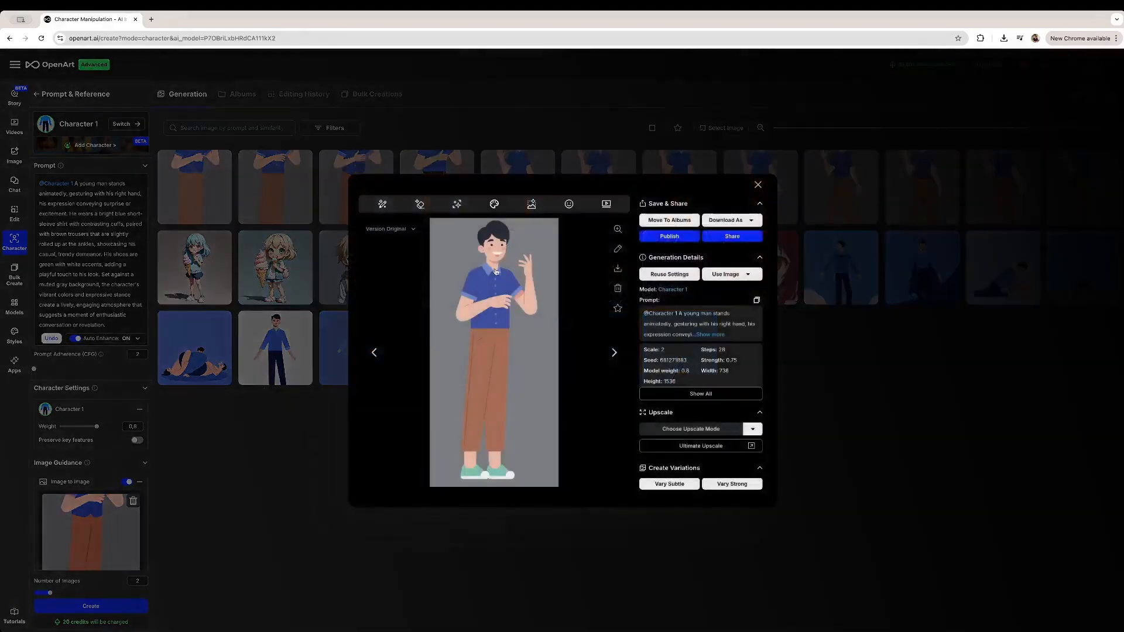
click(315, 353)
click(346, 189)
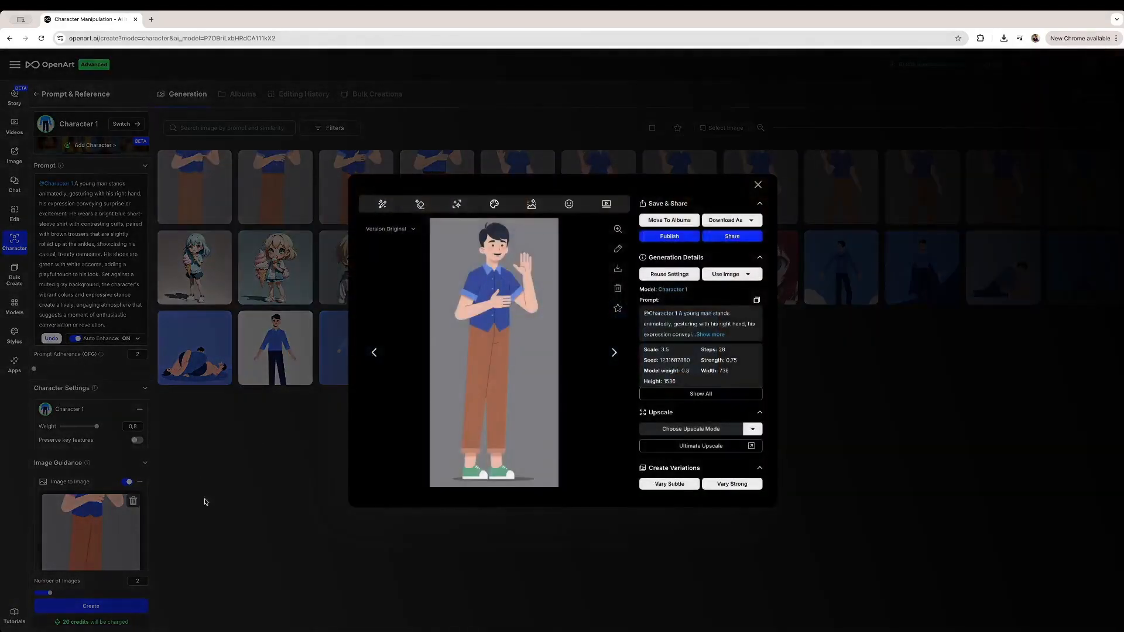
click(330, 470)
Turn on Preserve key features, raise Prompt Adherence (CFG) to 20, and generate two images to preview
click(137, 440)
drag(34, 369, 151, 370)
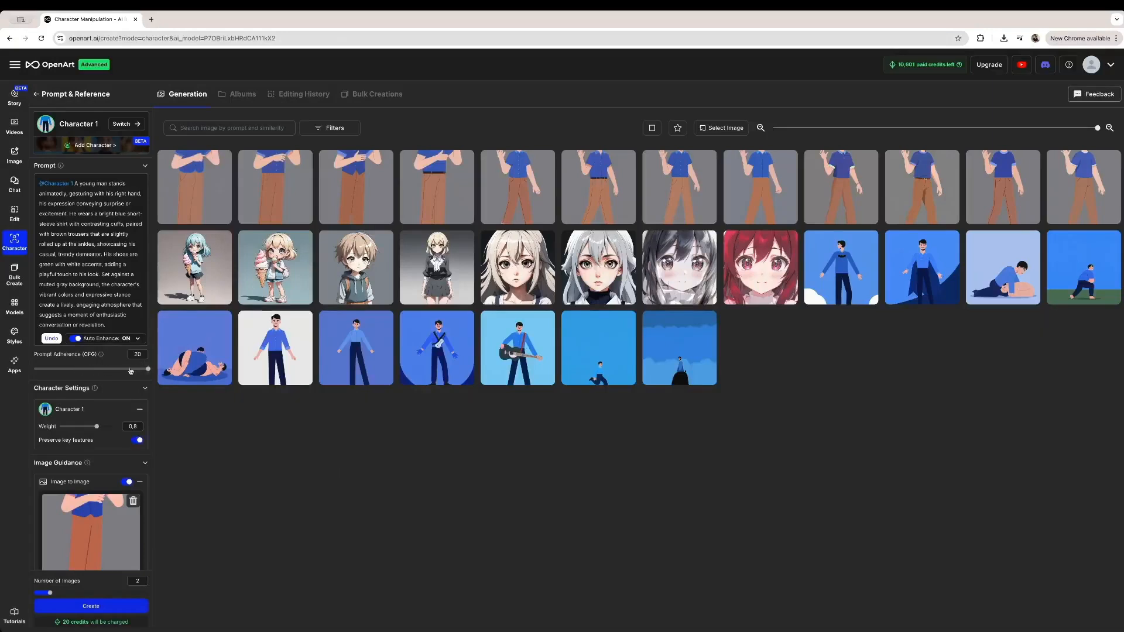
click(115, 607)
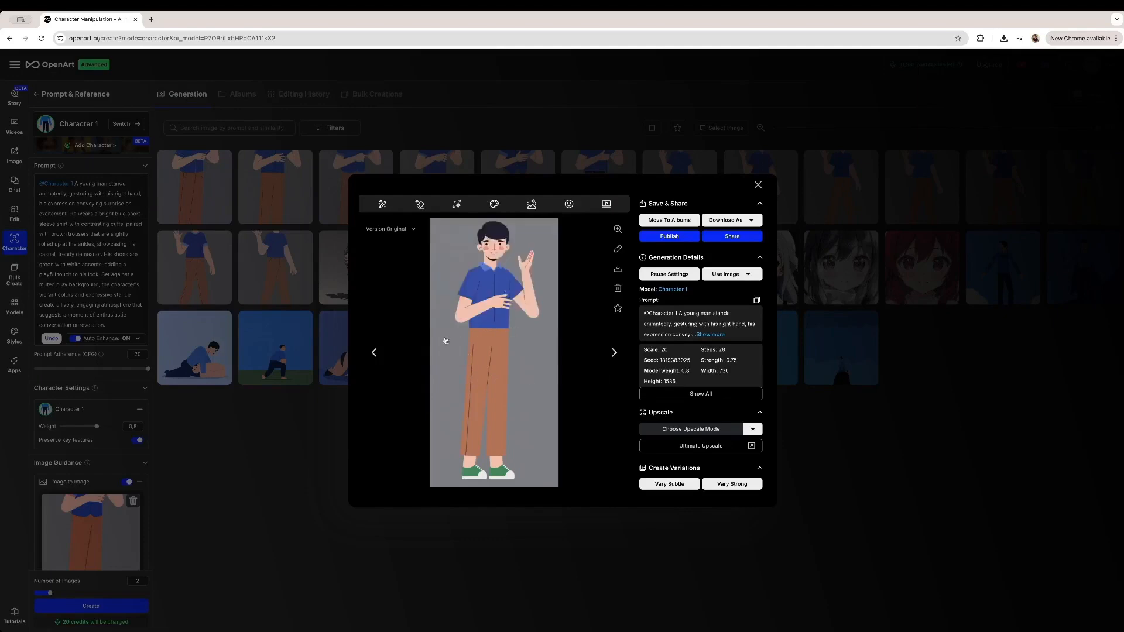
click(256, 440)
click(278, 189)
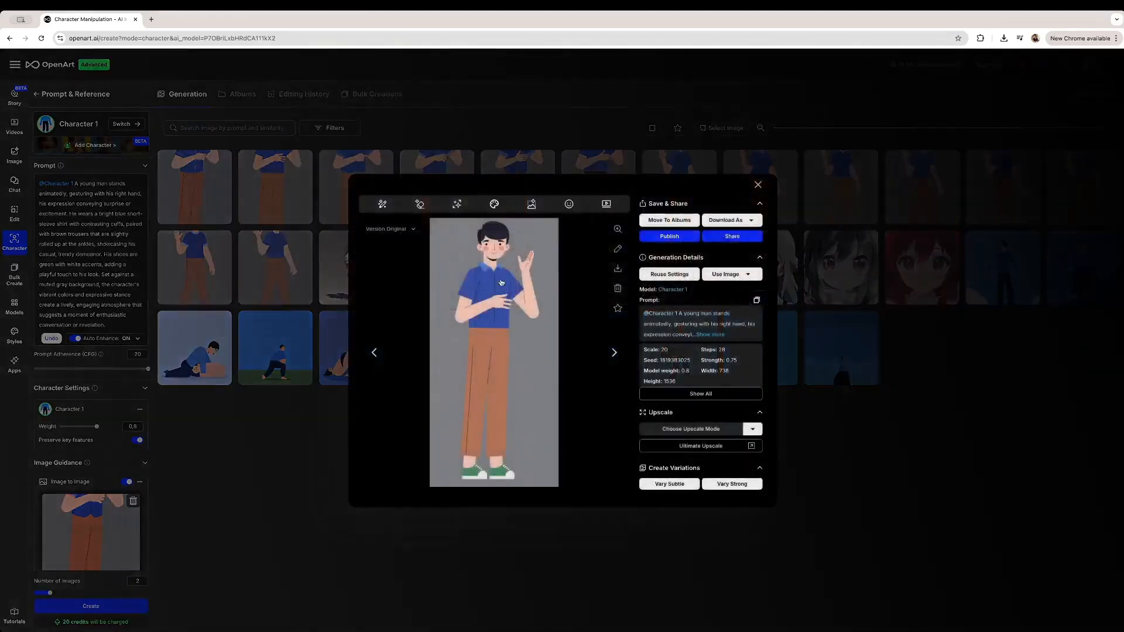
click(264, 460)
Upscale the newest image of the man with a moustache and raised finger using the 4x mode
click(204, 175)
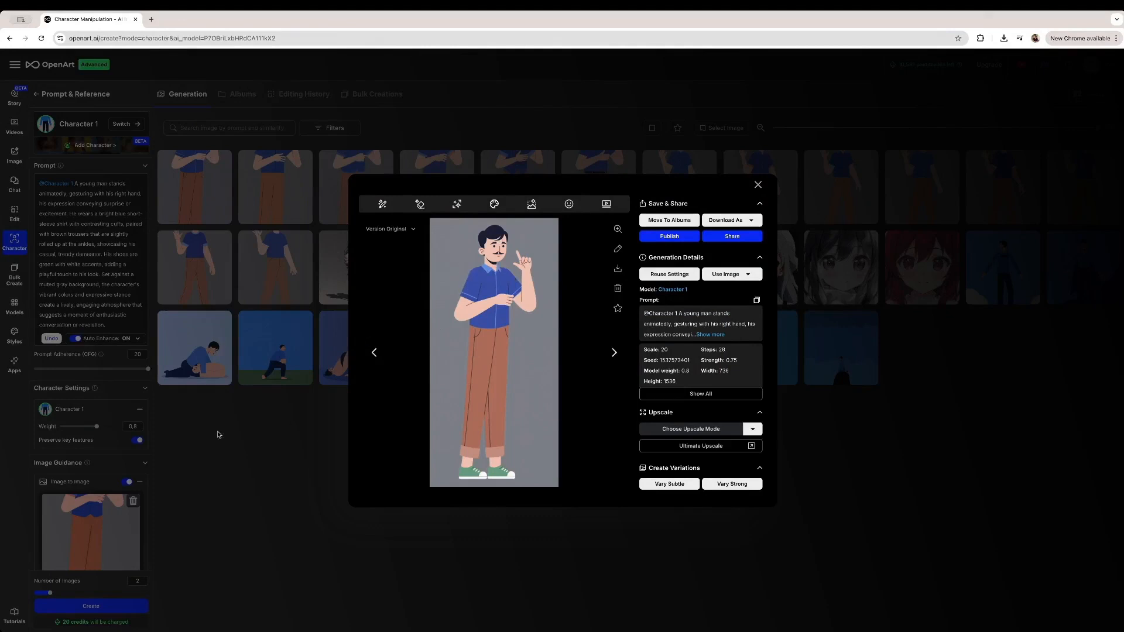
click(752, 430)
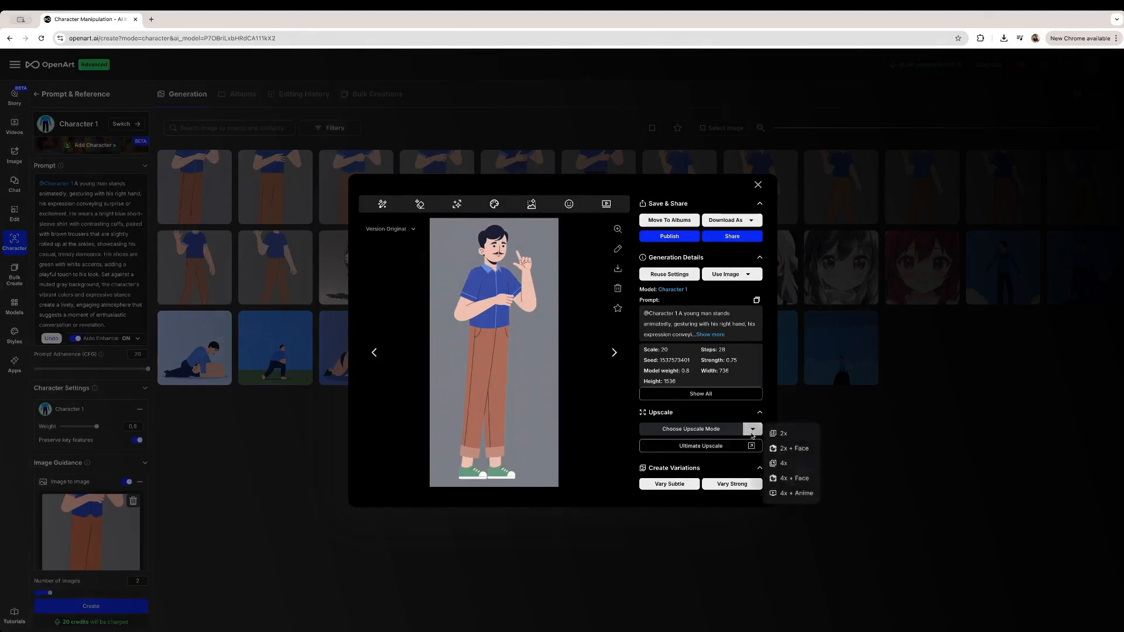
click(796, 464)
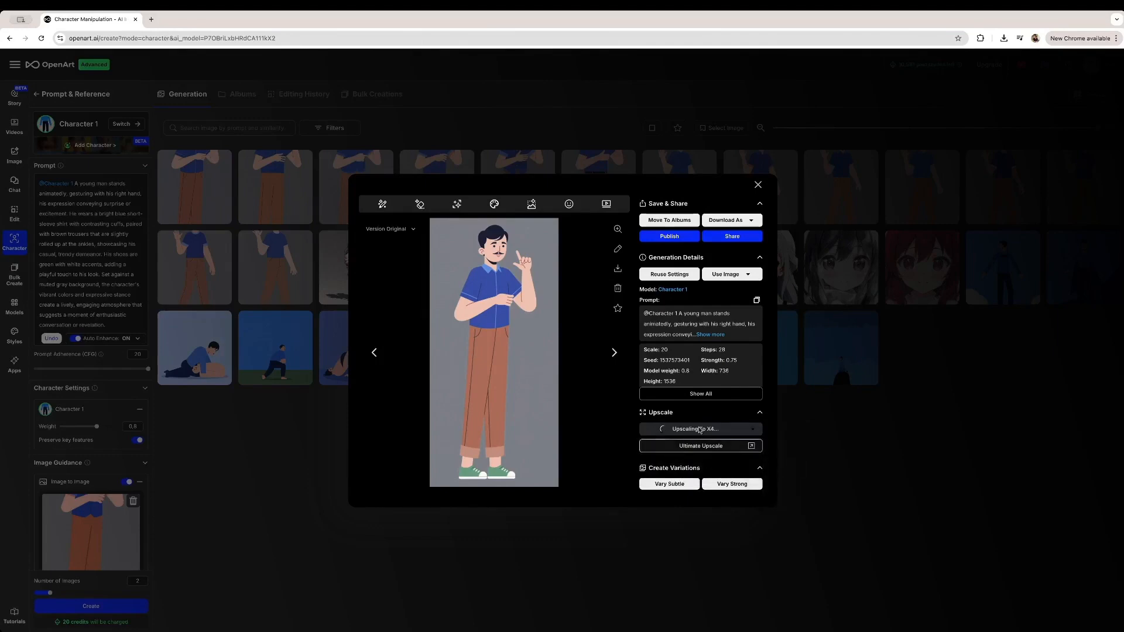